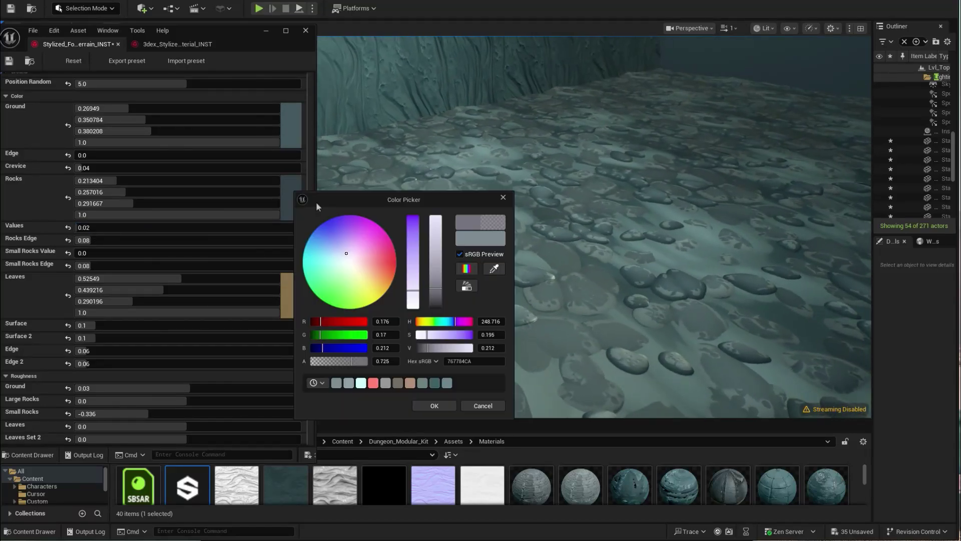
left_click(435, 287)
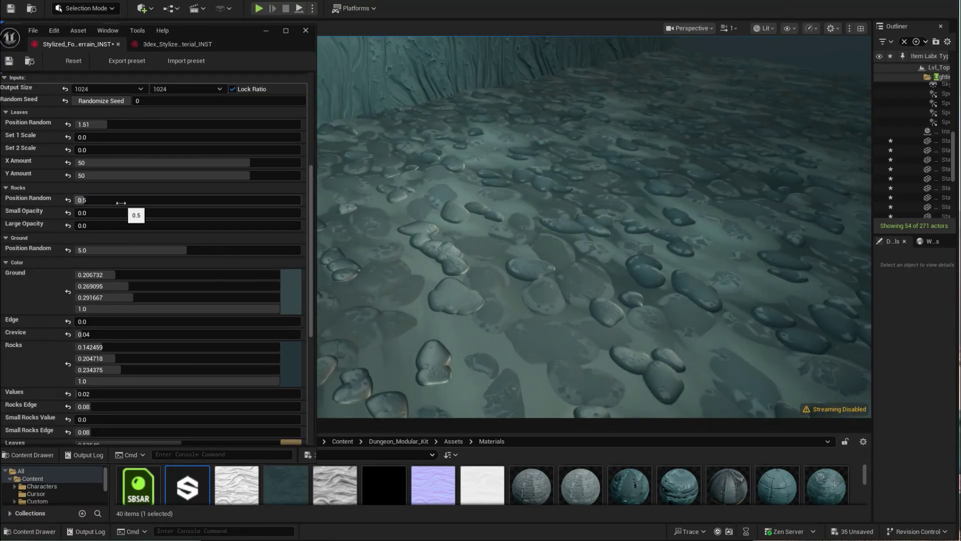
right_click_drag(412, 189, 465, 205)
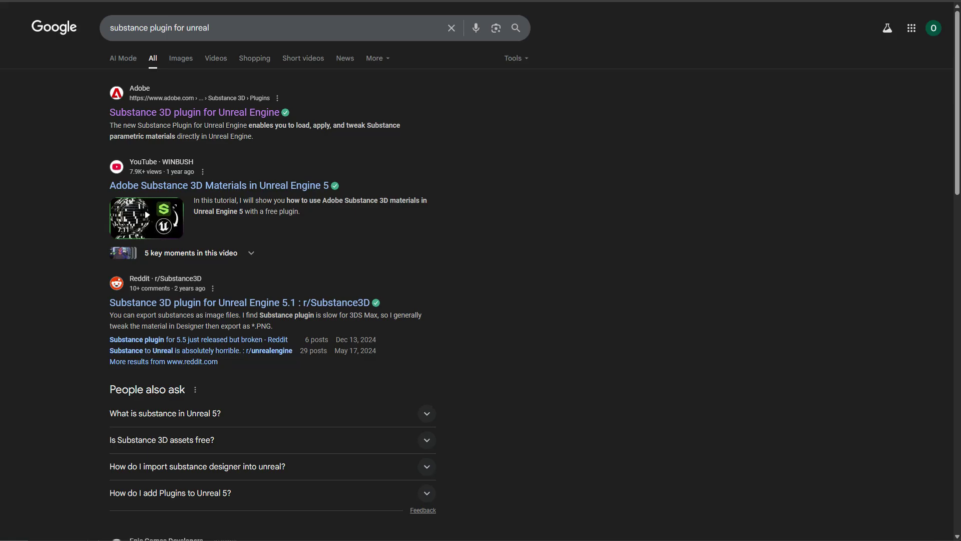
- Open Adobe's Substance 3D plugin for Unreal Engine page from the search results and get the plugin
left_click(194, 112)
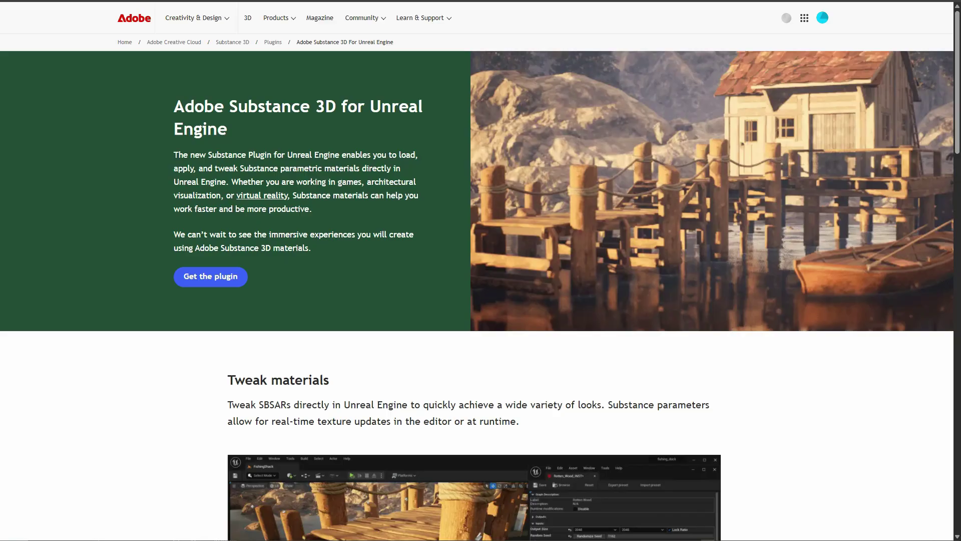
left_click(210, 276)
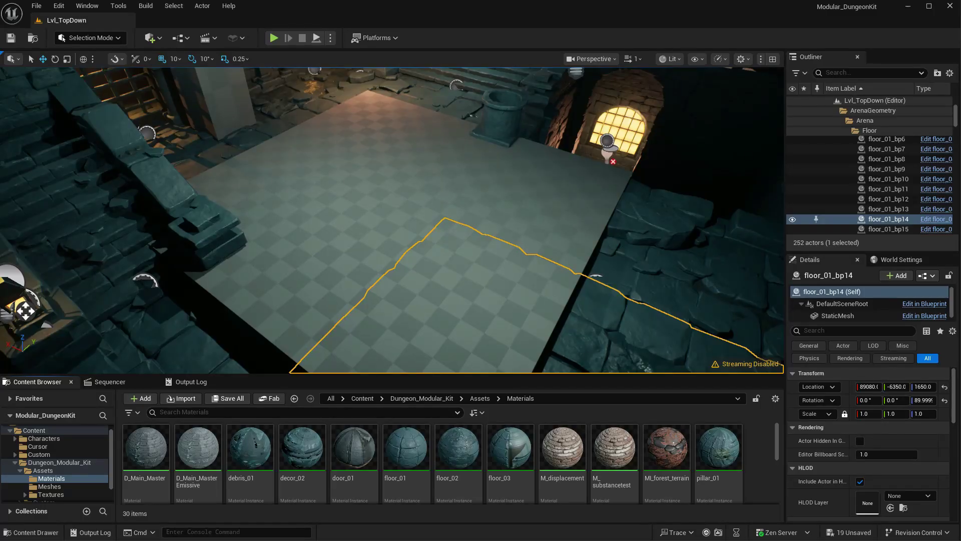
- In Unreal Editor, search the installed plugins for "subst" to check whether Substance in UE5 is enabled, and close the plugin window
left_click(58, 5)
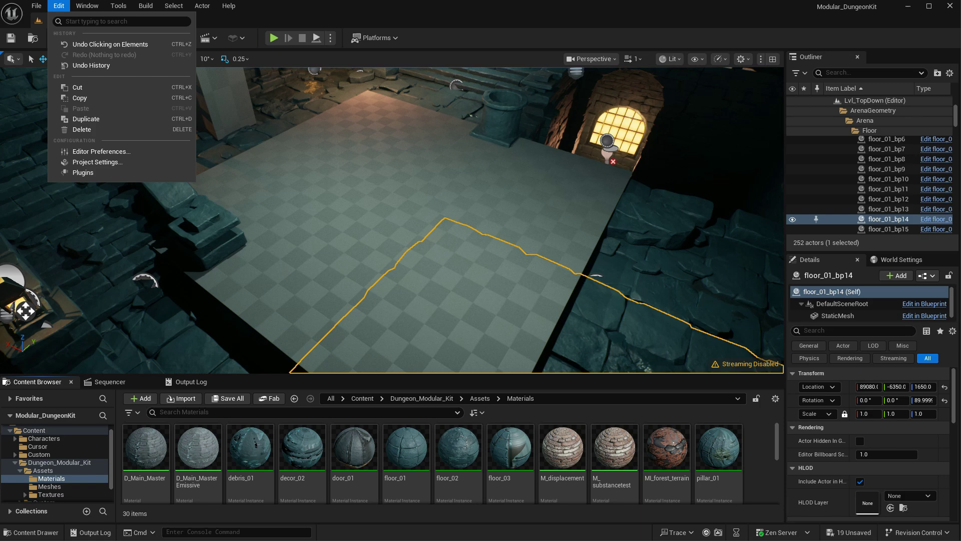
left_click(83, 172)
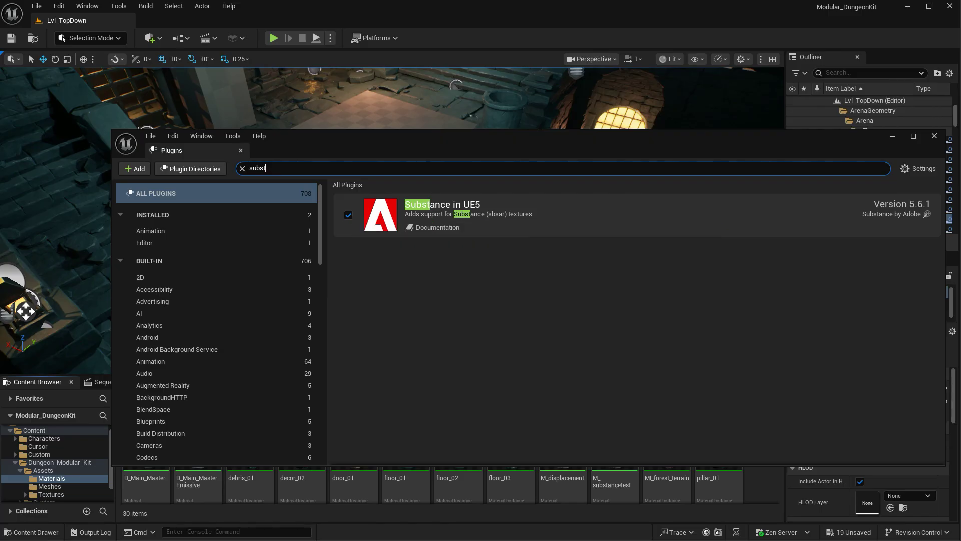
left_click(935, 137)
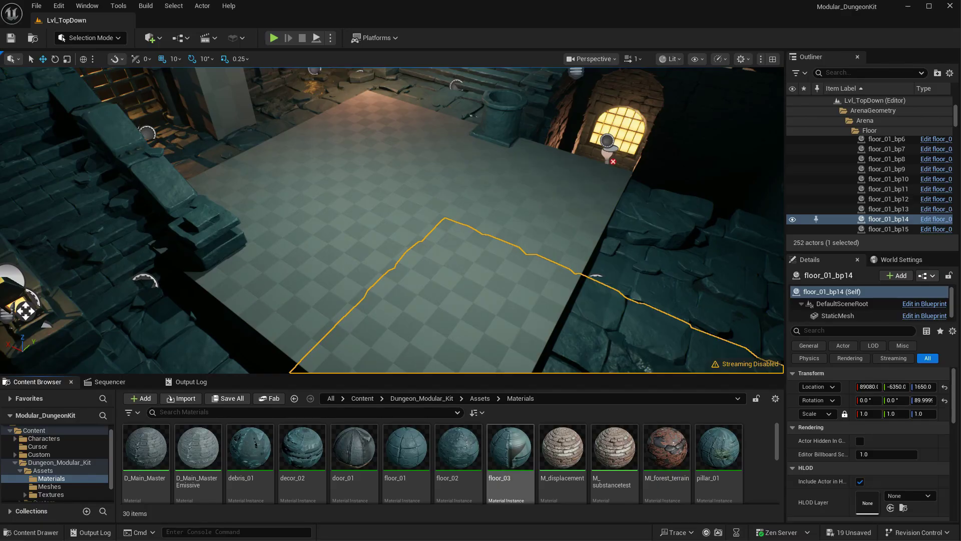
- Bring the 3dex_Stylized_DungeonMaterial_01 Substance archive from File Explorer into Unreal's Dungeon_Modular_Kit Materials folder
key("alt+Tab")
left_click_drag(640, 71, 823, 40)
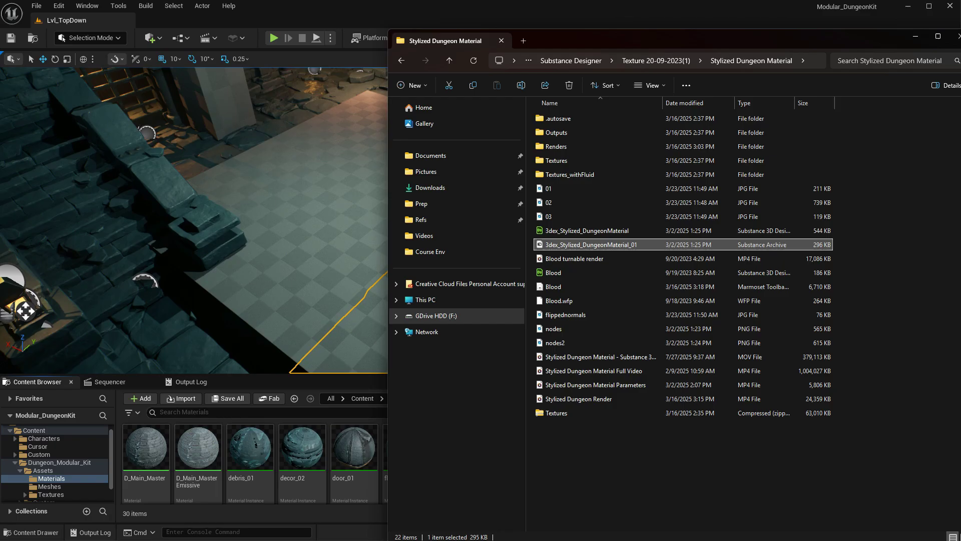
left_click_drag(591, 245, 310, 461)
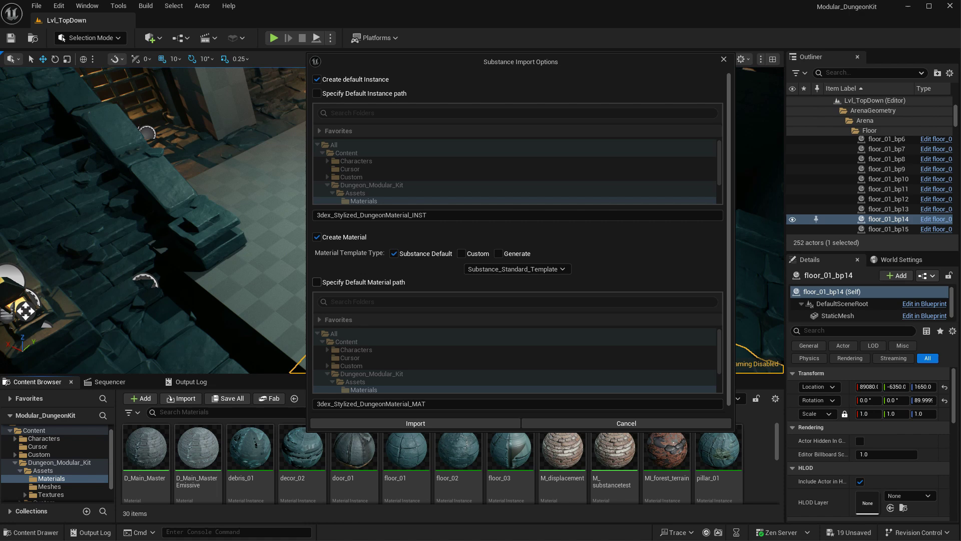
- Turn off Create Material in the Substance import options and import the archive with only its default instance
left_click(317, 237)
left_click(317, 237)
left_click(317, 237)
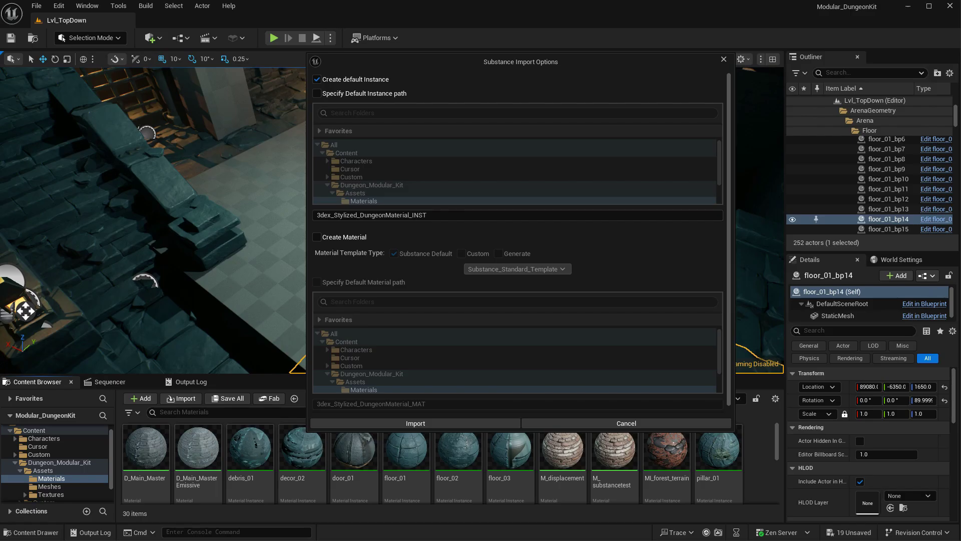
left_click(415, 423)
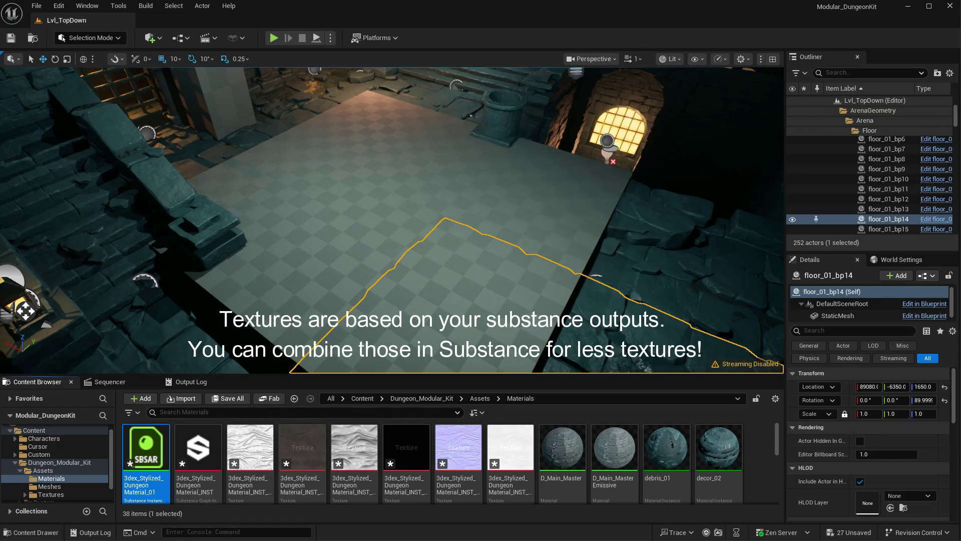
- Enlarge the Content Browser, open the 3dex_Stylized_DungeonMaterial_INST graph instance, review its outputs and rock, fluid and color parameters, and close it
left_click_drag(521, 375, 521, 309)
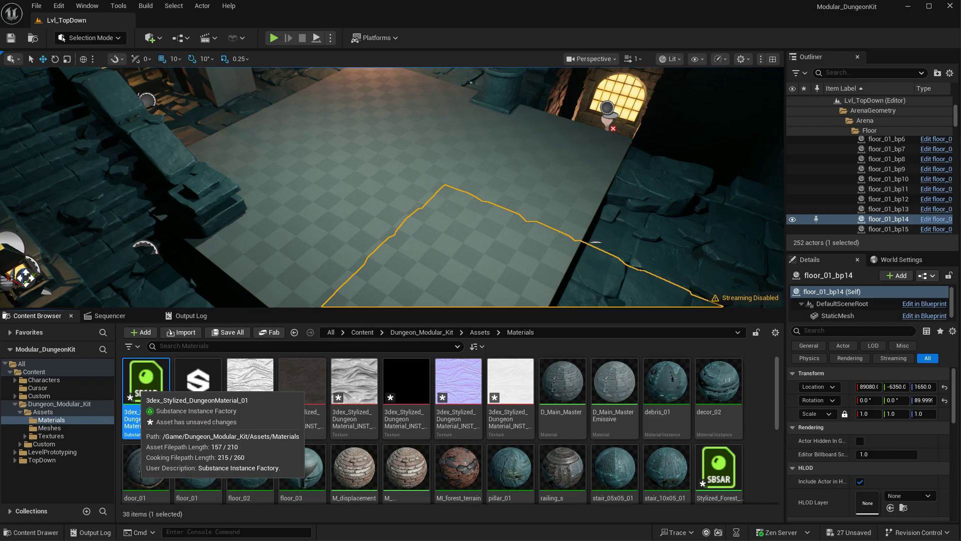
double_click(198, 383)
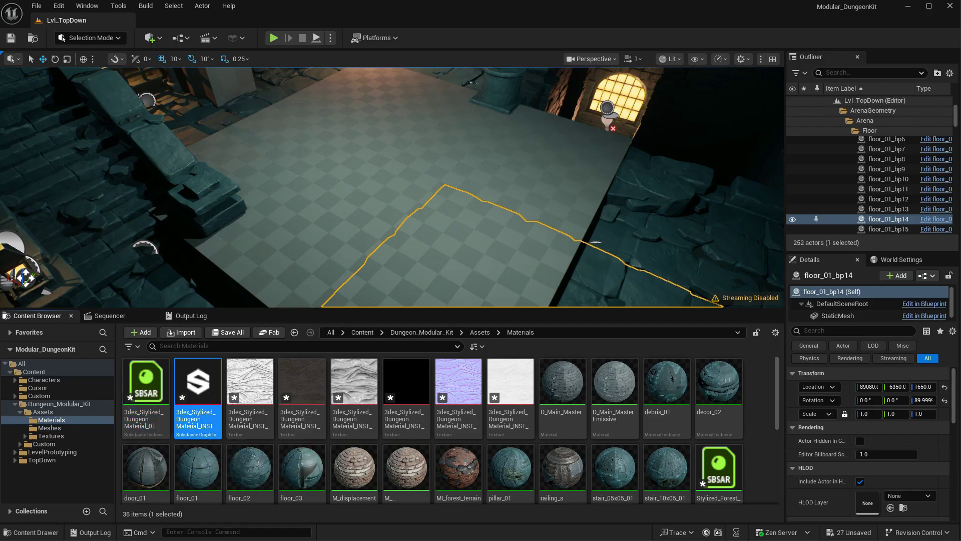
left_click_drag(419, 307, 365, 84)
scroll(491, 265, "down", 5)
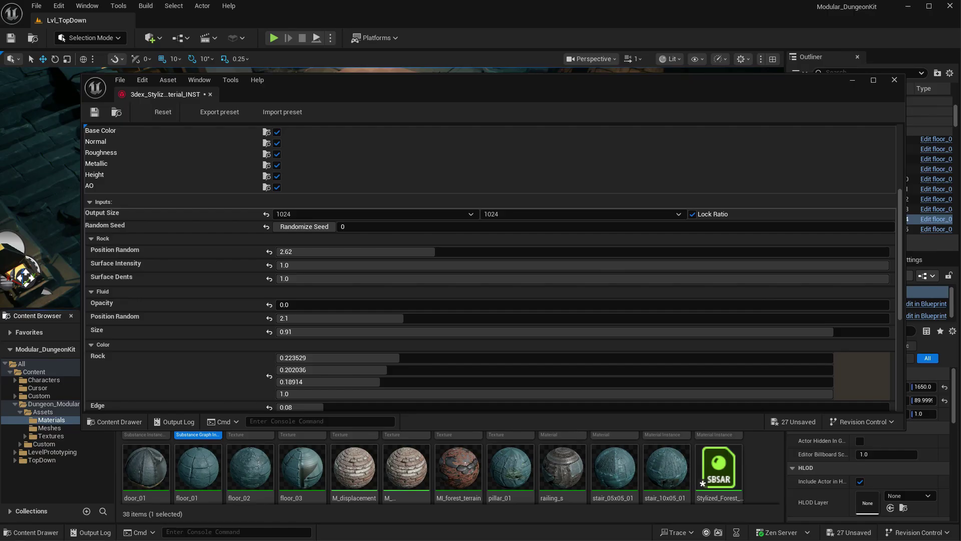
scroll(491, 265, "down", 8)
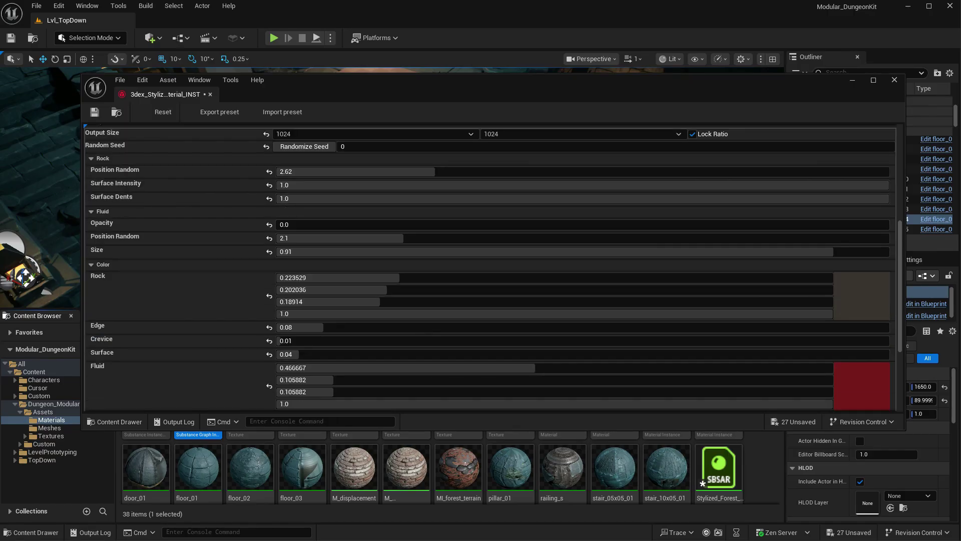
scroll(270, 307, "up", 12)
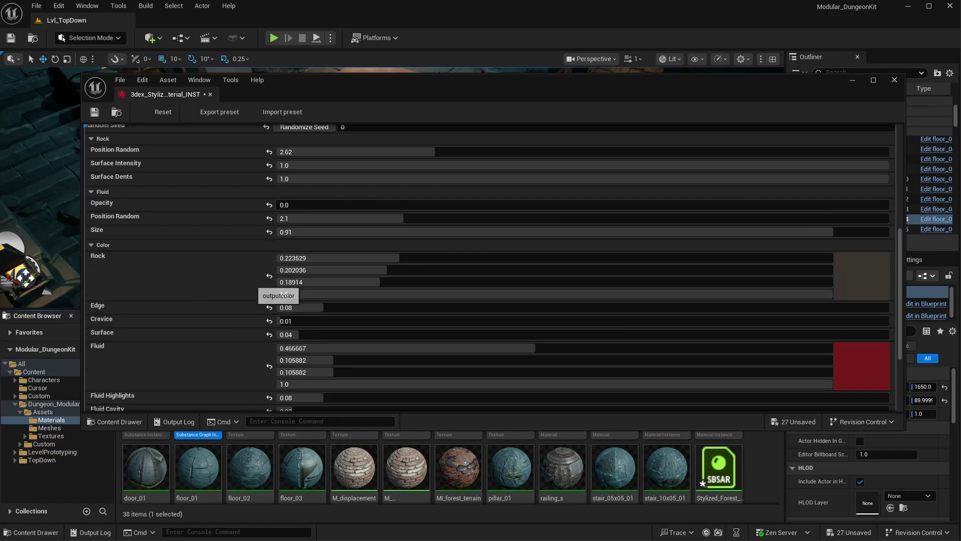
left_click(894, 80)
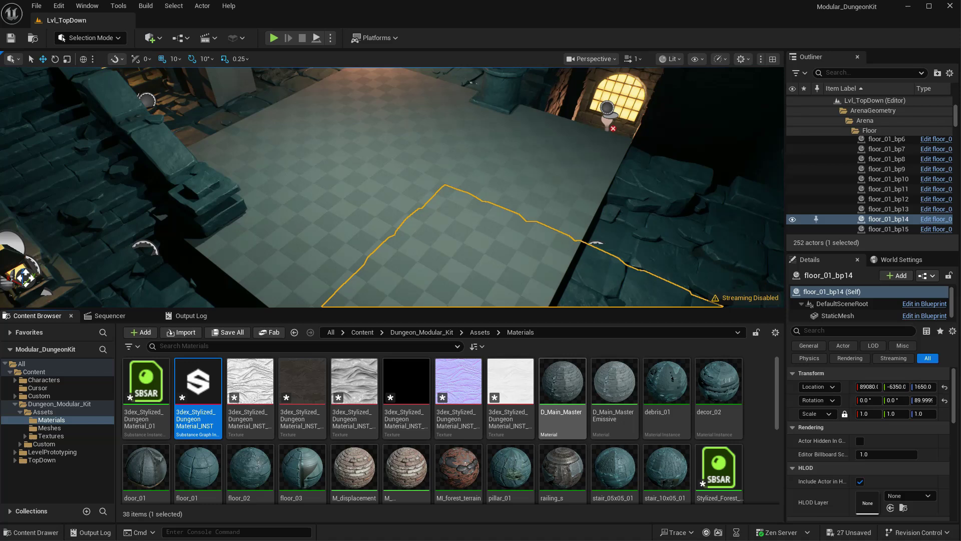
- Create a new material named M_Substance in the Materials folder
right_click(760, 383)
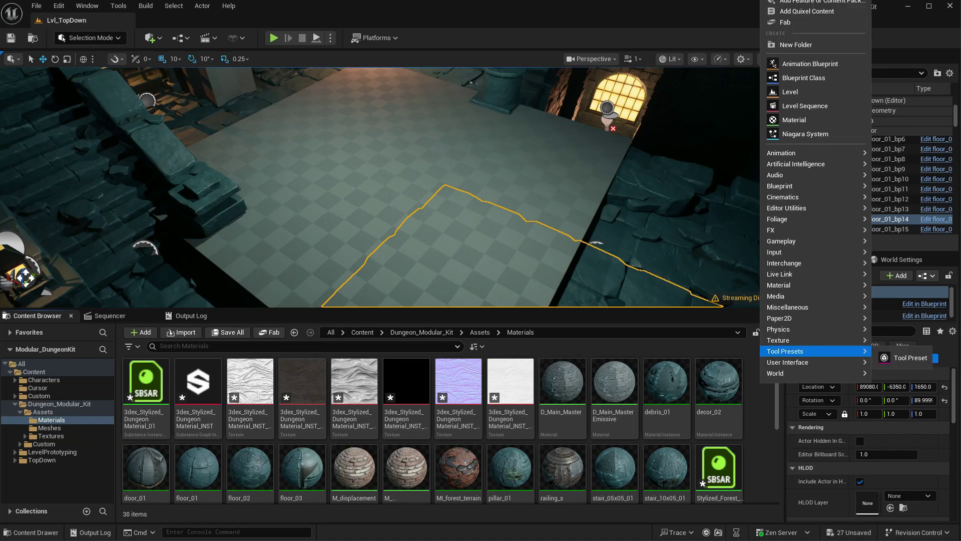
mouse_move(801, 230)
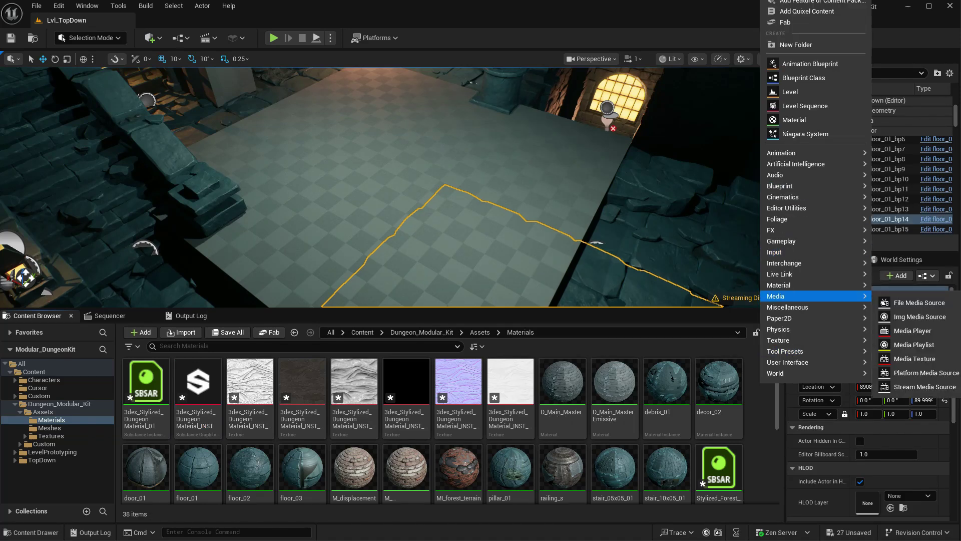
mouse_move(779, 285)
left_click(905, 291)
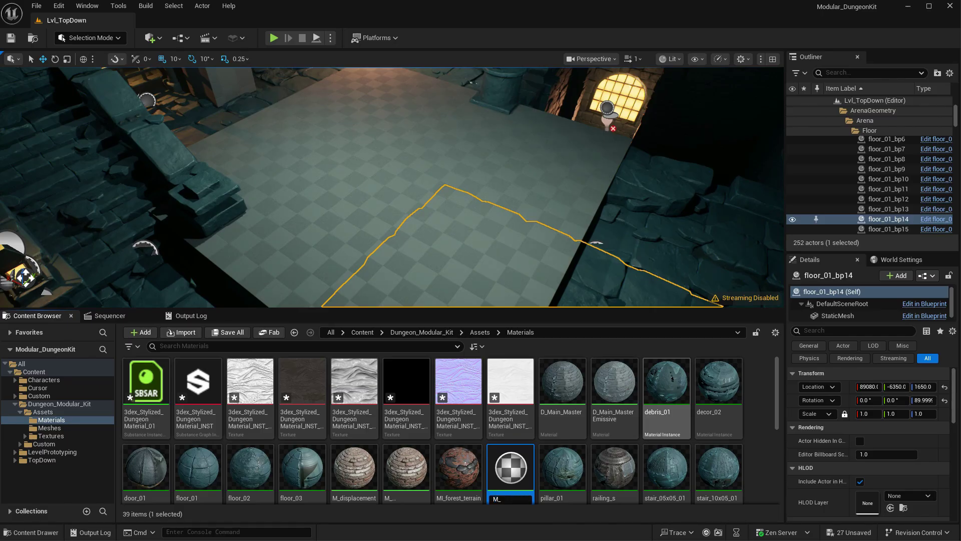
type("M_Substance")
key("Return")
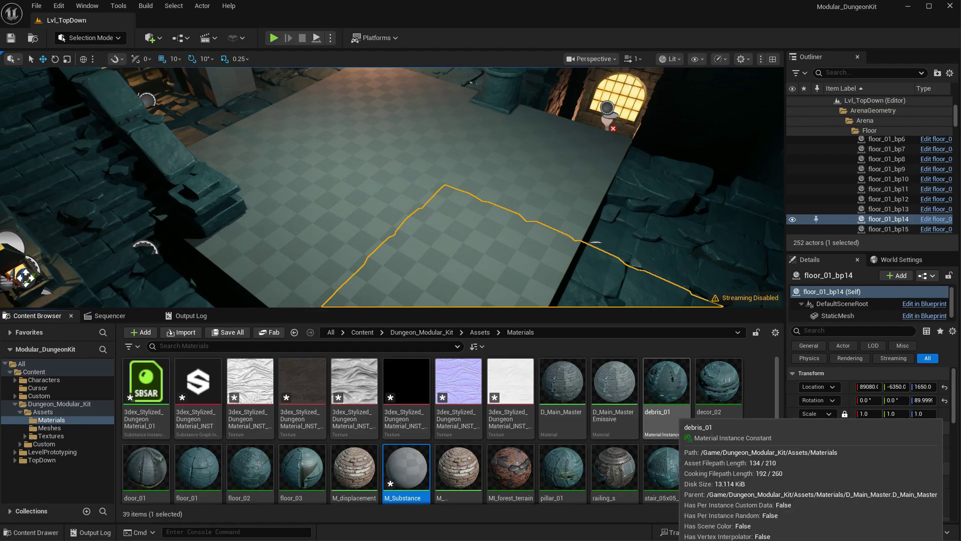
- Open M_Substance in the Material Editor and move its window clear of the imported texture assets
key("Return")
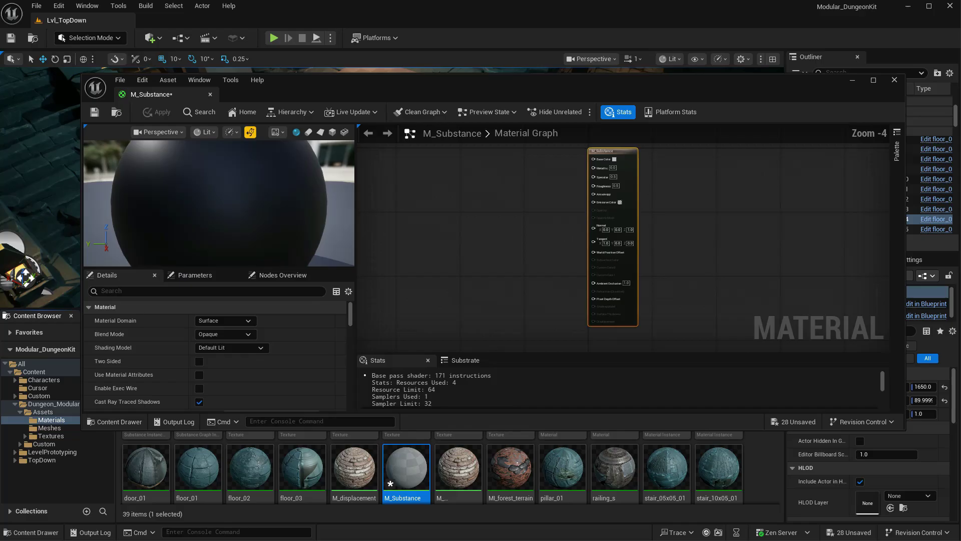
right_click_drag(509, 204, 556, 216)
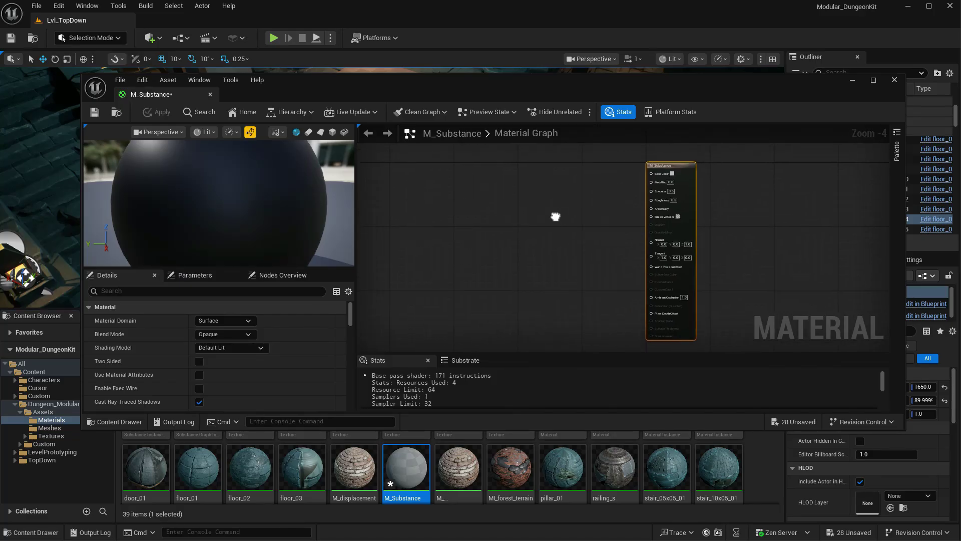
left_click_drag(787, 91, 777, 34)
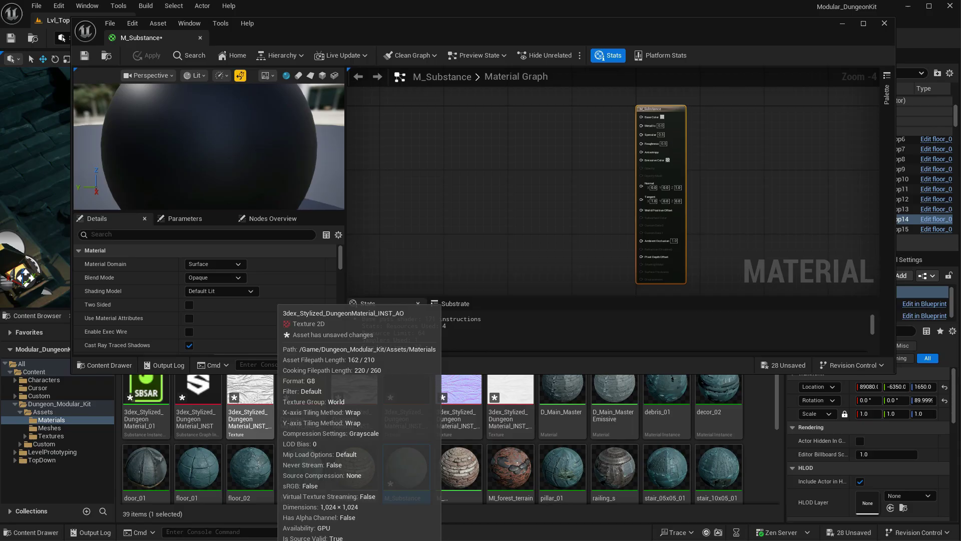
- Add the 3dex_Stylized_DungeonMaterial_INST_AO texture to the graph and connect its RGB output to Ambient Occlusion
left_click_drag(250, 400, 525, 216)
scroll(550, 192, "up", 3)
left_click_drag(514, 181, 634, 204)
- Add the dungeon material's base color texture to the graph and connect its RGB output to Base Color
scroll(551, 190, "down", 4)
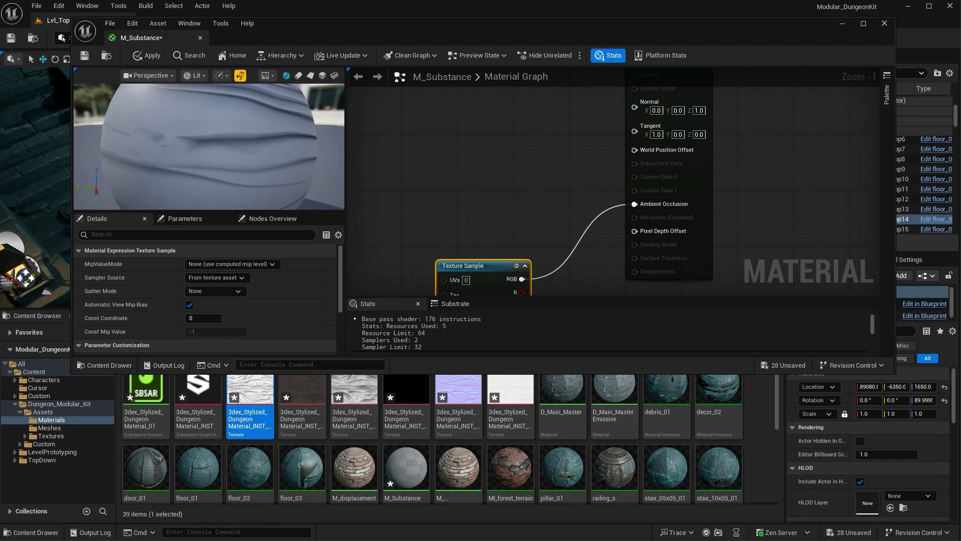
left_click_drag(303, 398, 659, 146)
scroll(560, 136, "up", 3)
right_click_drag(538, 132, 583, 143)
left_click_drag(526, 144, 490, 119)
- Move the ambient occlusion texture sample lower in the graph to make room between the nodes
scroll(579, 189, "down", 4)
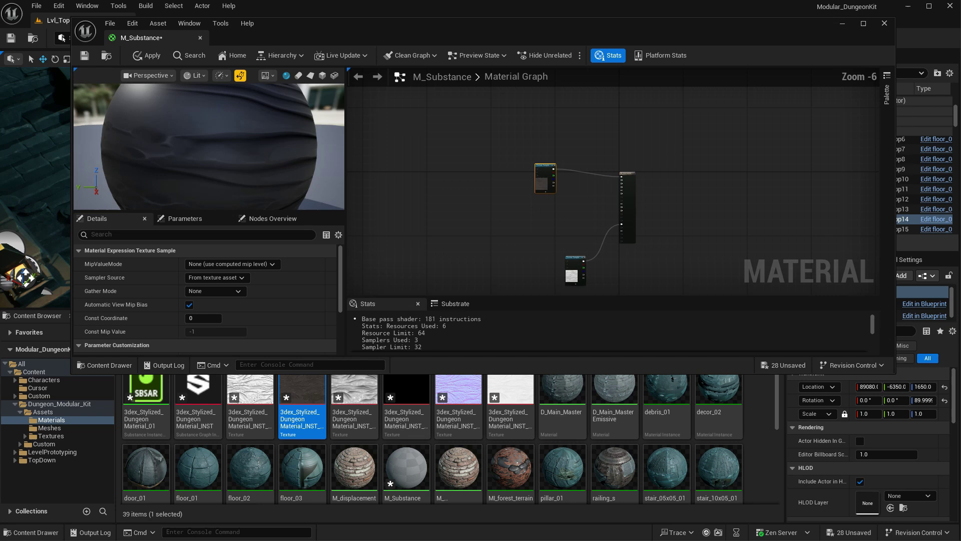
right_click_drag(582, 232, 571, 181)
scroll(572, 180, "up", 2)
left_click_drag(561, 235, 516, 284)
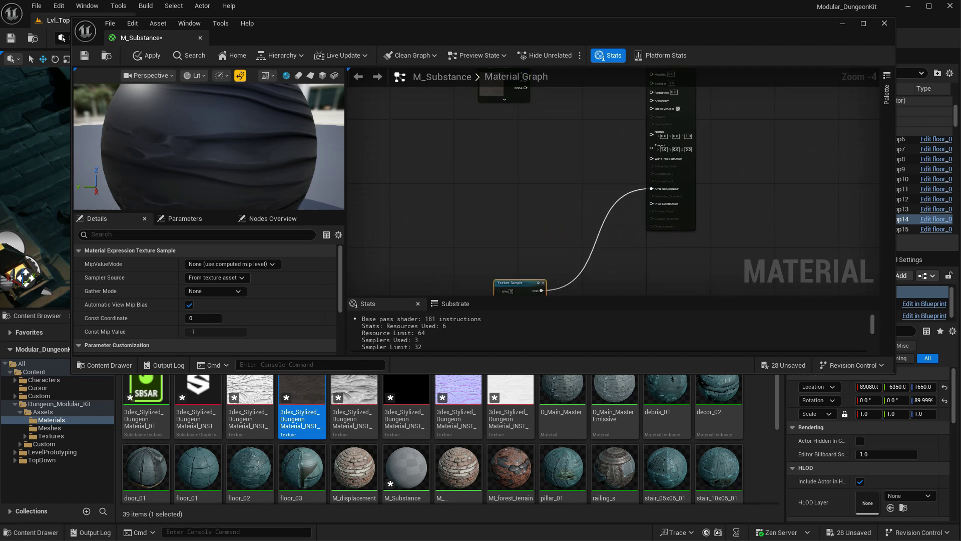
- Convert the base color texture sample to a parameter named basecolor
right_click_drag(550, 148, 558, 226)
right_click(517, 130)
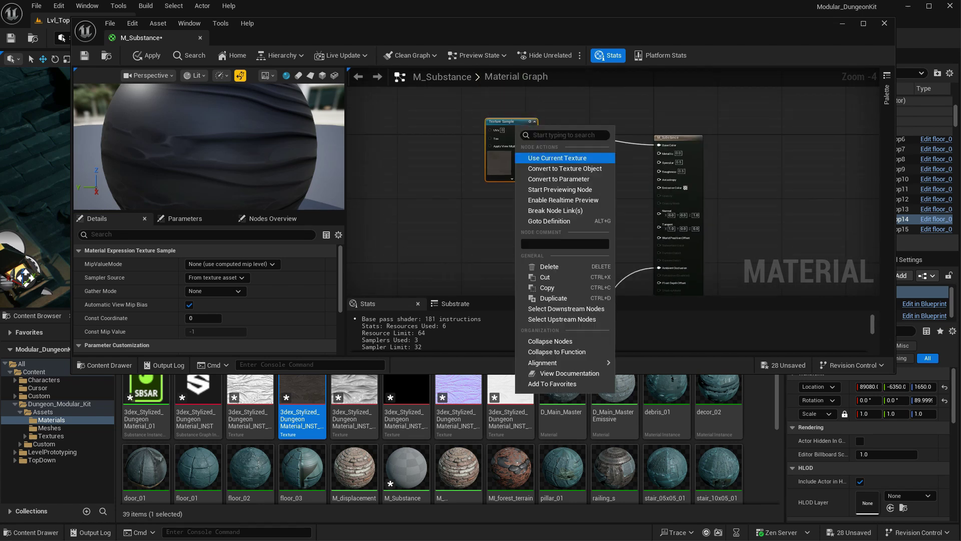
left_click(559, 178)
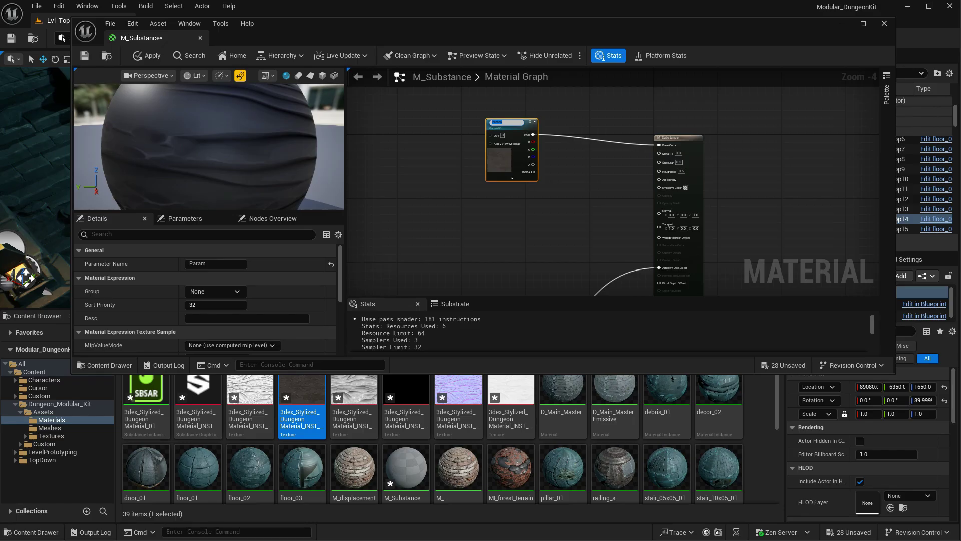
type("basecolor")
key("Return")
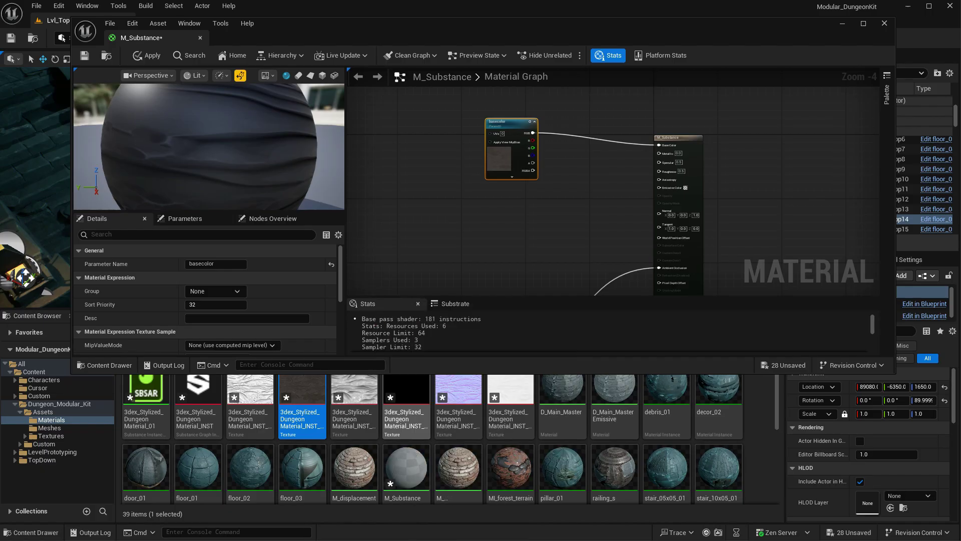
- Add the 3dex_Stylized_DungeonMaterial_INST_height texture to the graph and place its node low, near the ambient occlusion sample
left_click(355, 400)
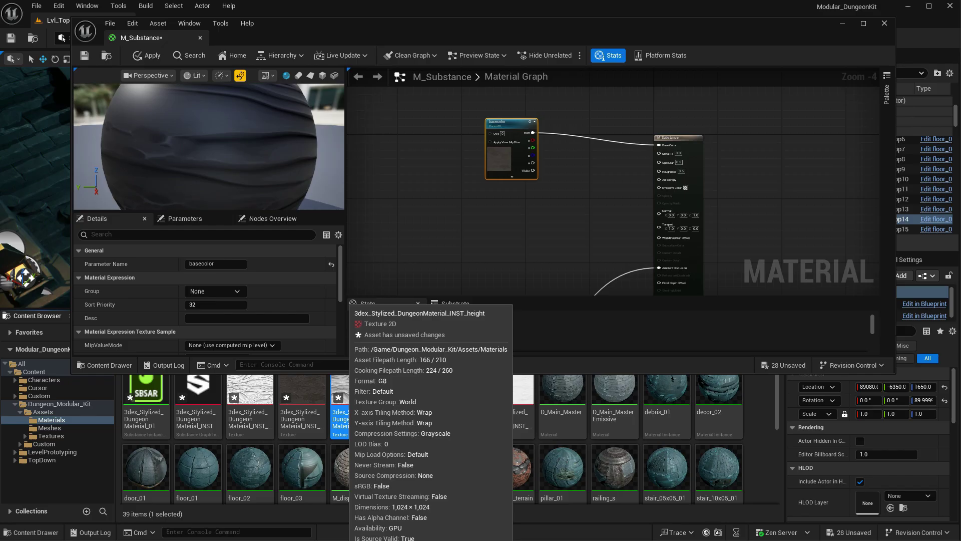
left_click_drag(355, 400, 466, 247)
right_click_drag(466, 248, 451, 128)
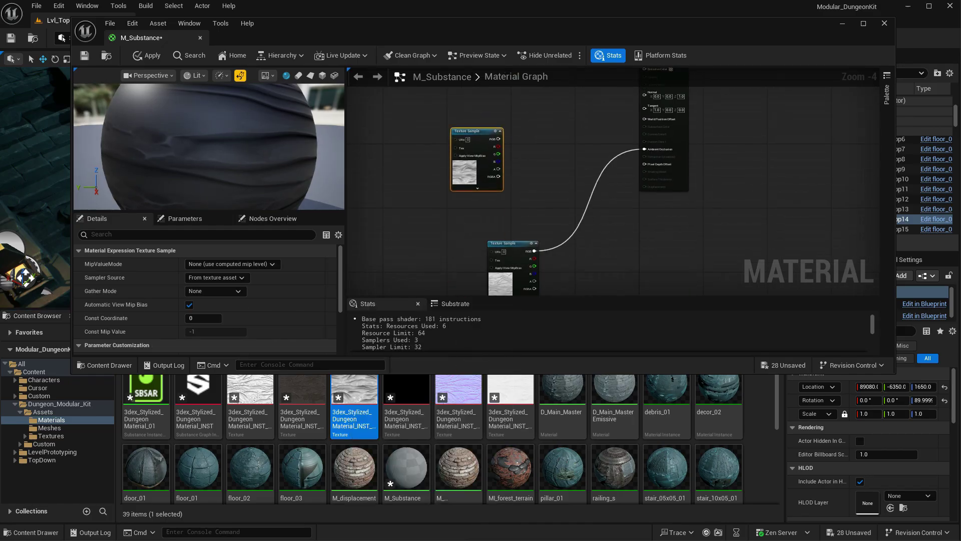
scroll(556, 120, "down", 1)
left_click_drag(488, 130, 515, 272)
- Move the basecolor node higher in the graph and add the dungeon material's normal map texture below it
right_click_drag(542, 108, 538, 192)
scroll(538, 192, "up", 1)
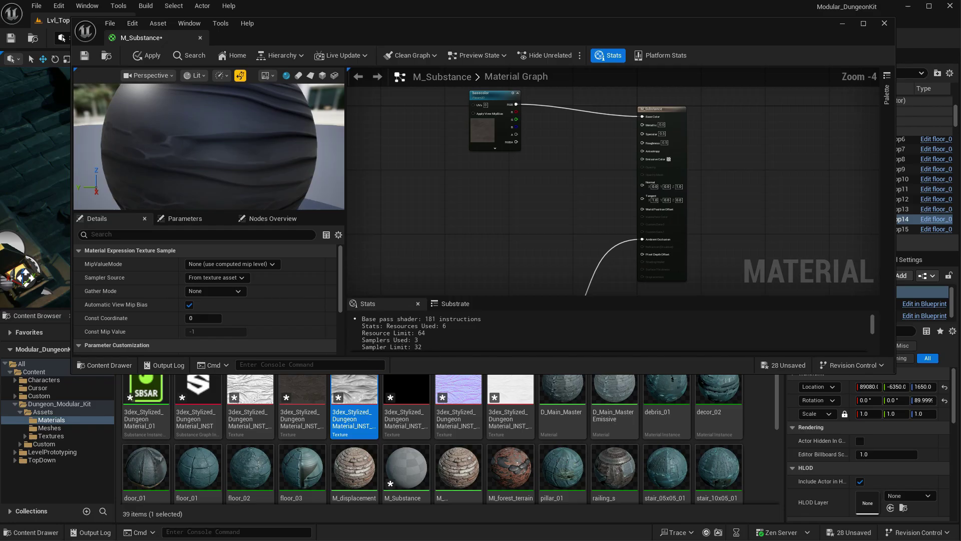
right_click_drag(513, 132, 507, 204)
left_click_drag(480, 162, 476, 126)
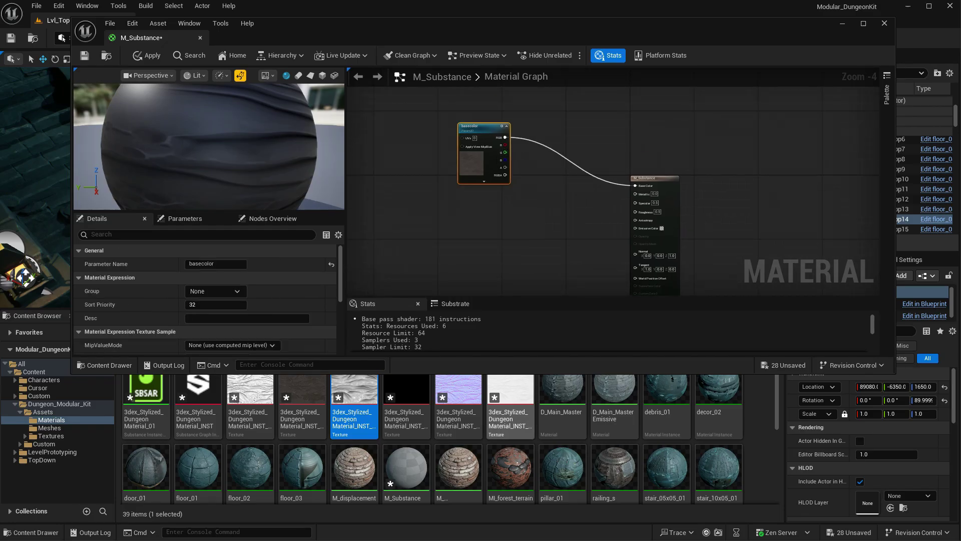
left_click_drag(458, 398, 465, 222)
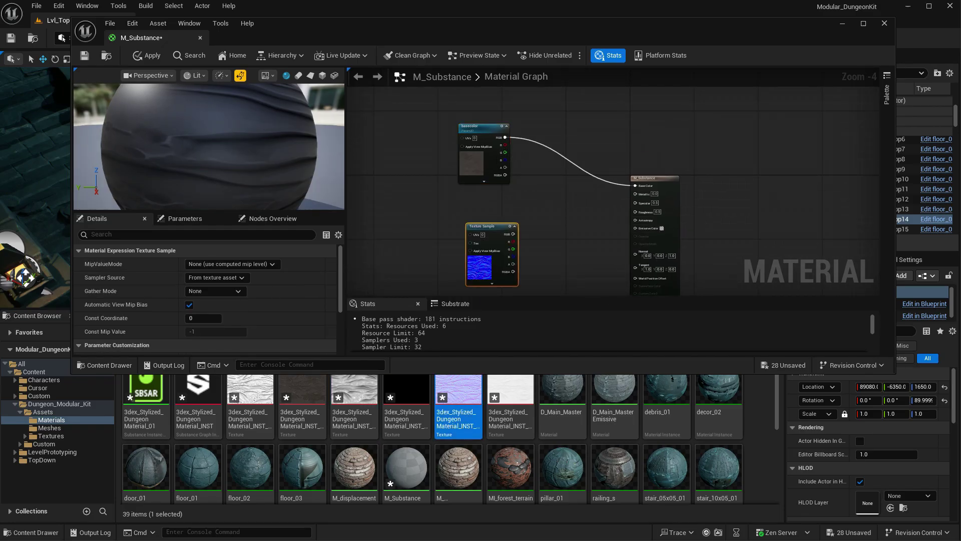
- Connect the normal map sample's RGB output to the Normal input and convert it to a parameter named normal
scroll(516, 131, "up", 3)
right_click_drag(538, 228, 476, 181)
left_click_drag(476, 181, 698, 230)
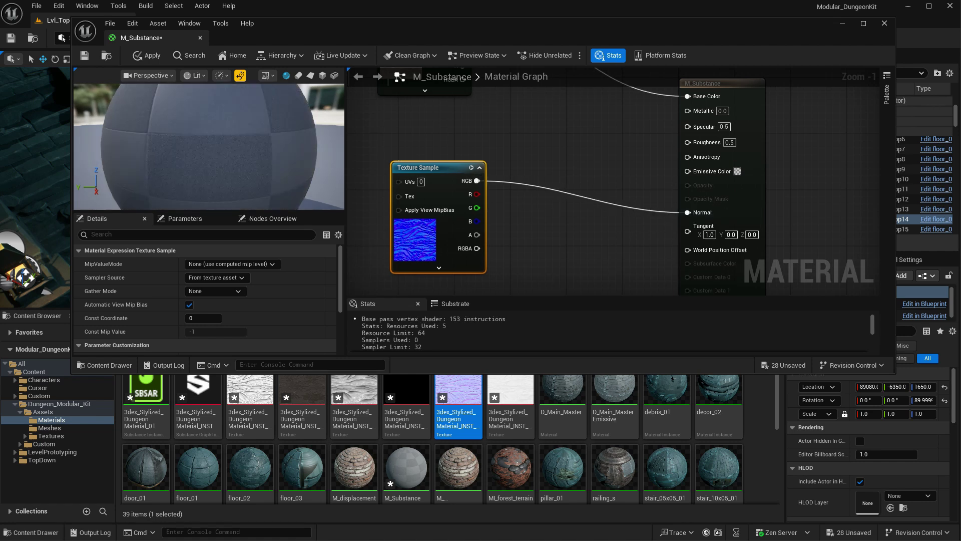
right_click(422, 176)
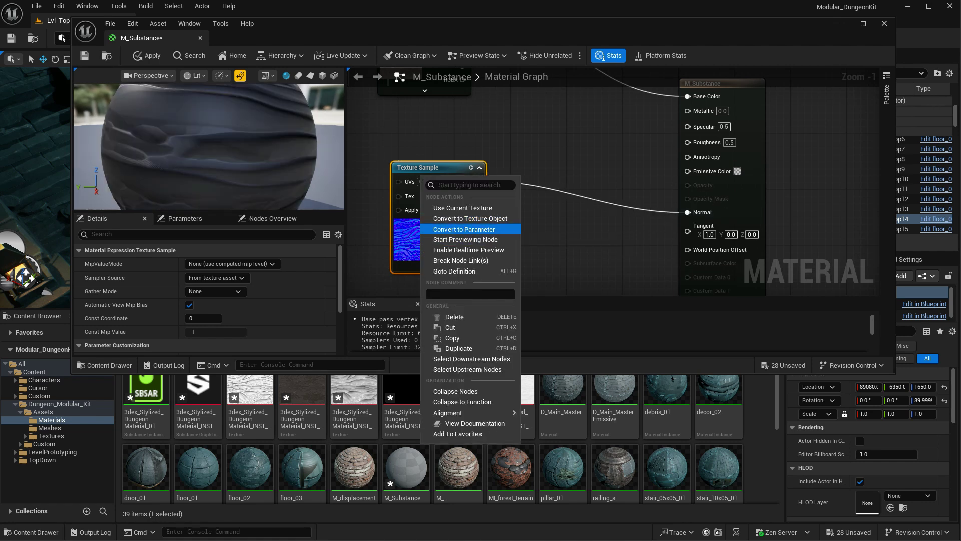
left_click(464, 229)
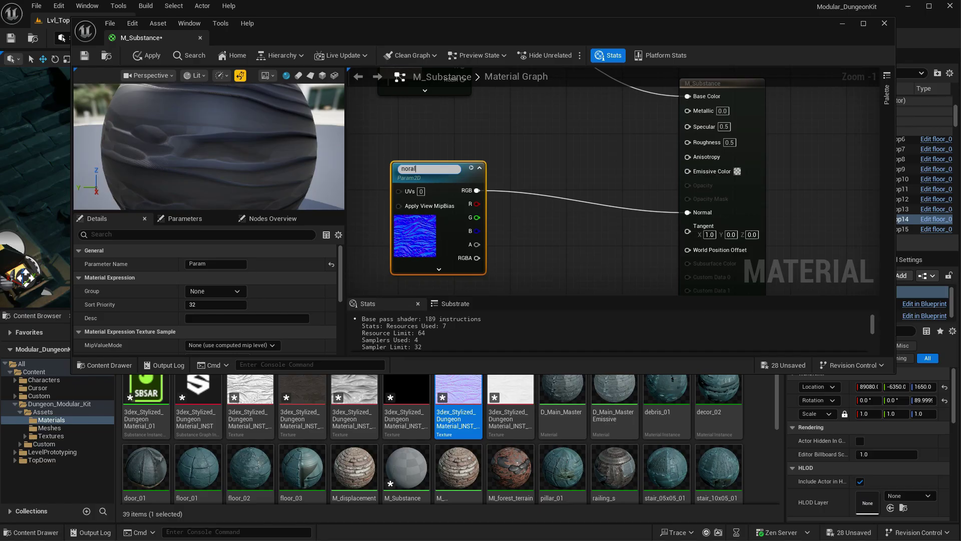
type("normal")
key("Return")
- Add the dungeon material's roughness texture, connect it to the Roughness input, and place its node between the basecolor and normal nodes
scroll(555, 250, "down", 2)
left_click_drag(506, 396, 533, 182)
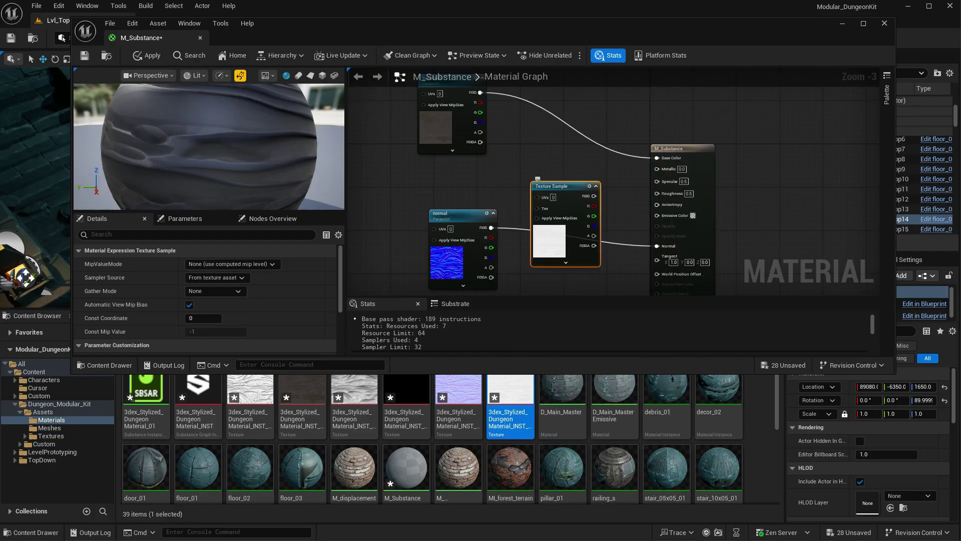
left_click_drag(593, 196, 657, 193)
right_click_drag(535, 153, 581, 222)
left_click_drag(497, 146, 491, 75)
left_click_drag(613, 255, 505, 185)
- Convert the roughness texture sample to a parameter named R
right_click(505, 186)
left_click(537, 240)
type("R")
key("Return")
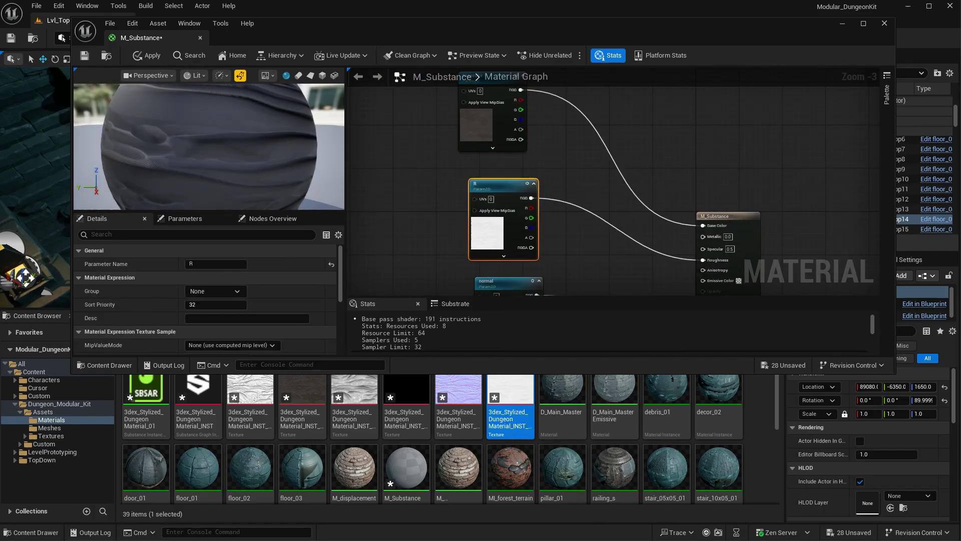
- Add the dungeon material's metallic texture, connect it to the Metallic input, and place its node below the normal node
left_click_drag(407, 394, 567, 247)
right_click_drag(567, 247, 524, 148)
scroll(584, 162, "up", 1)
left_click_drag(588, 163, 669, 133)
scroll(664, 131, "down", 2)
left_click_drag(586, 125, 526, 218)
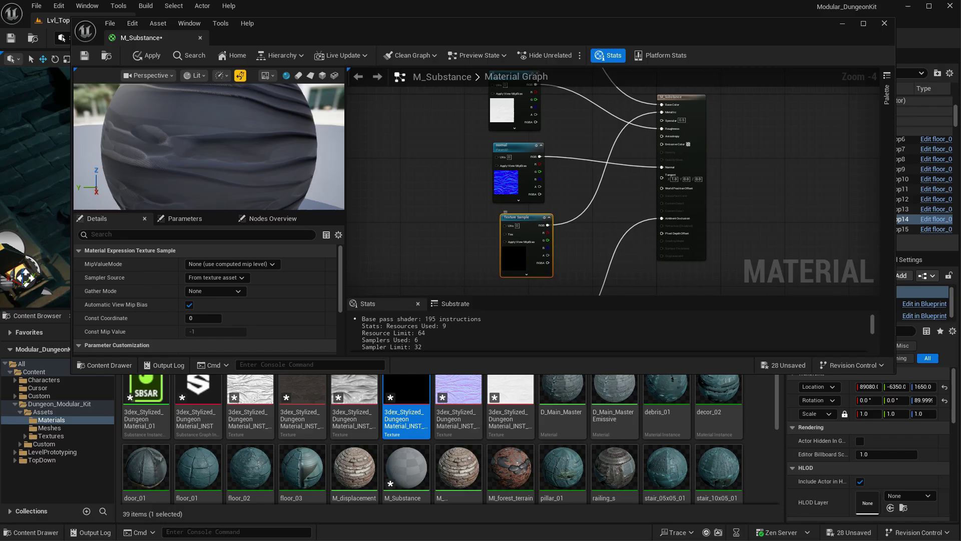
- Convert the metallic texture sample to a parameter named M
right_click(525, 218)
left_click(558, 272)
type("M")
- Apply the changes to the M_Substance material and close its editor
right_click_drag(614, 247, 589, 176)
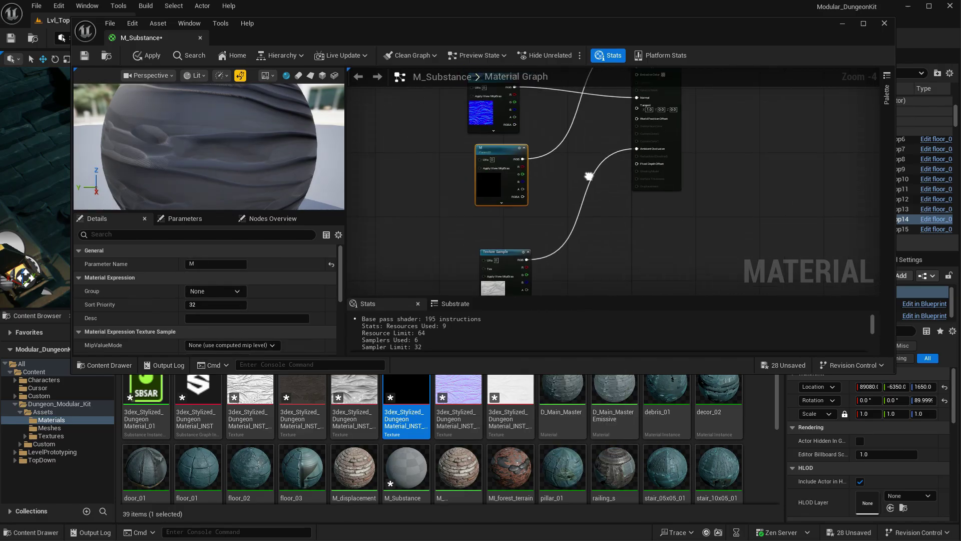
right_click_drag(584, 123, 579, 220)
right_click_drag(543, 146, 558, 185)
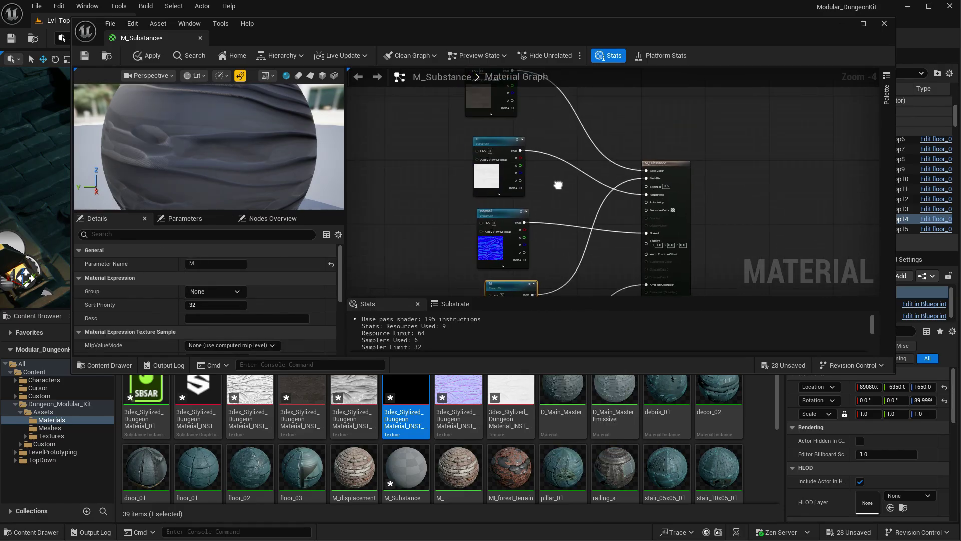
left_click(146, 55)
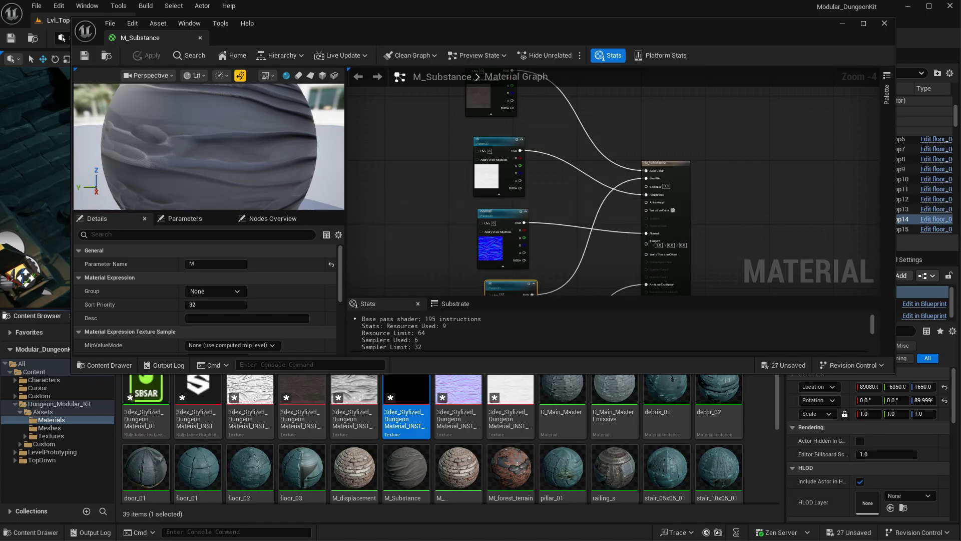
left_click(884, 23)
- Create a material instance named MI_Dungeon in the Materials folder
right_click(761, 395)
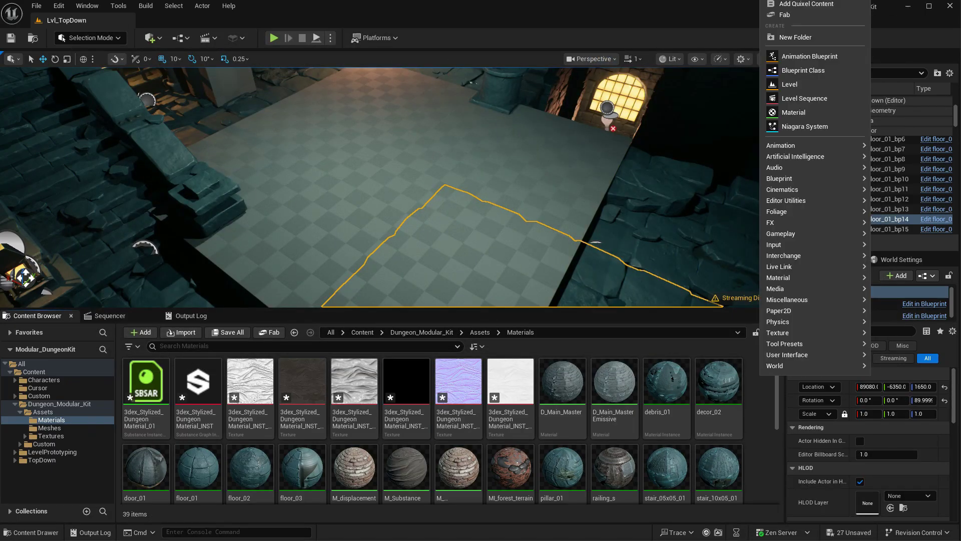
mouse_move(791, 234)
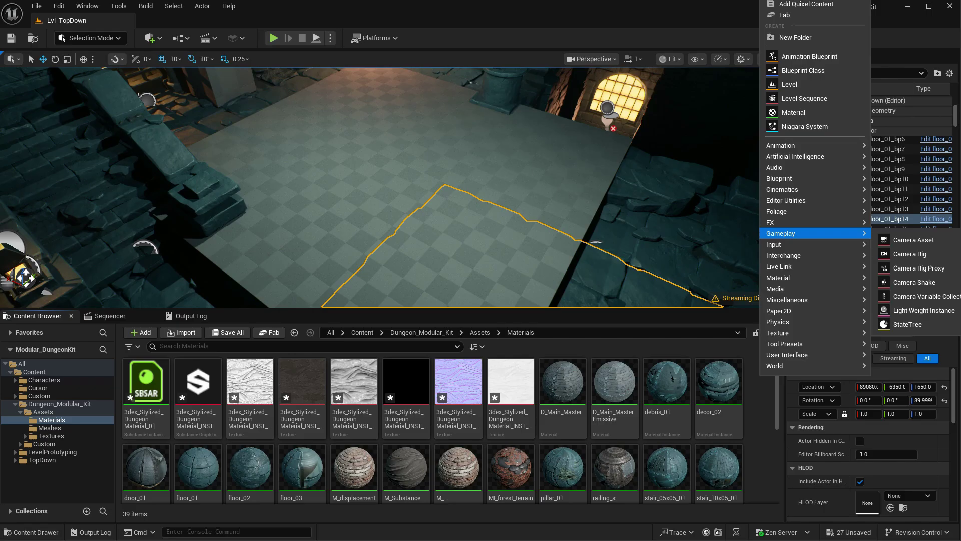
mouse_move(781, 278)
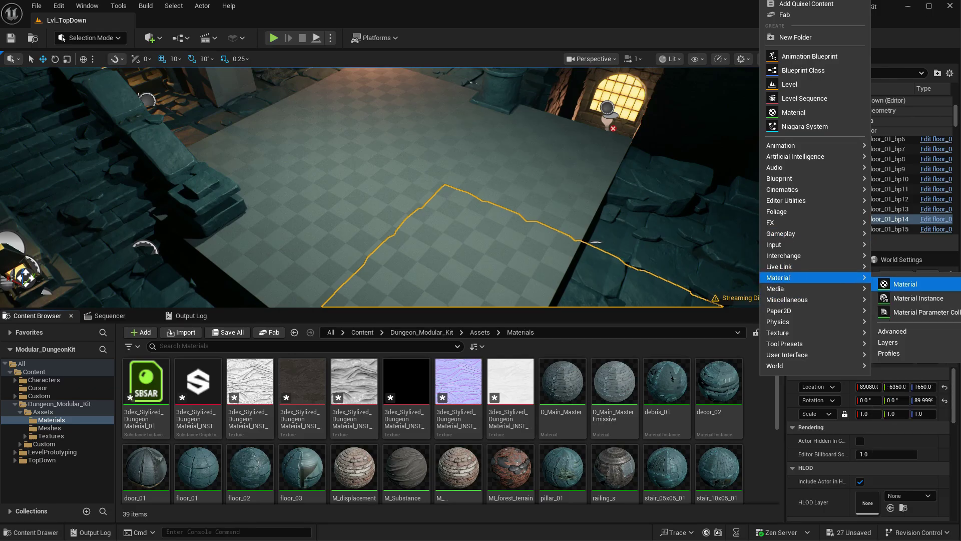
left_click(903, 284)
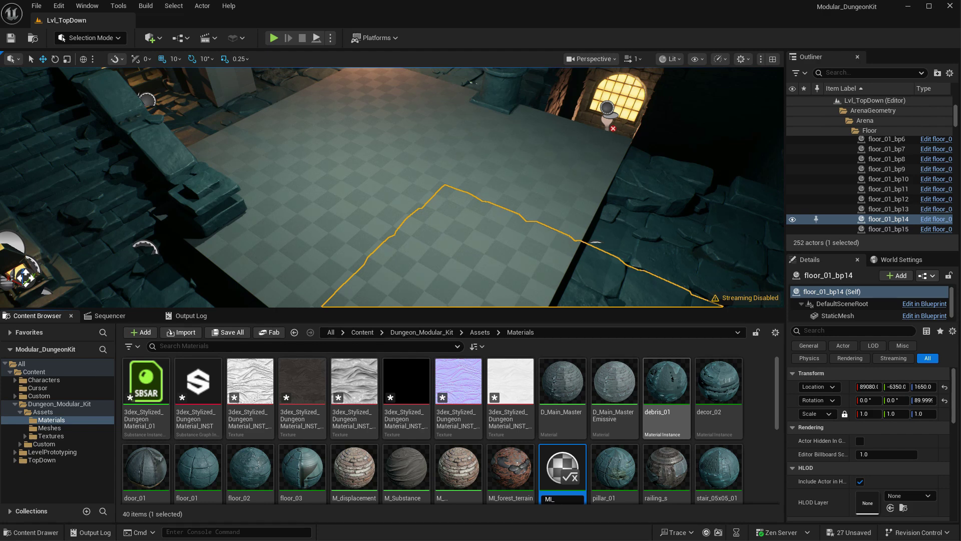
type("MI_Dungeon")
key("Return")
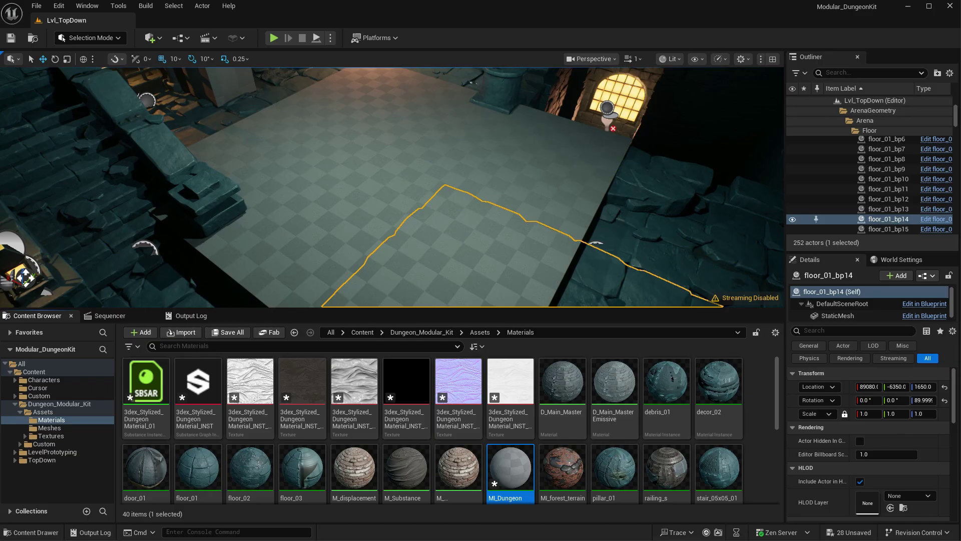
- Set M_Substance as the parent of MI_Dungeon and enable its basecolor, M, normal and R texture parameters
double_click(510, 469)
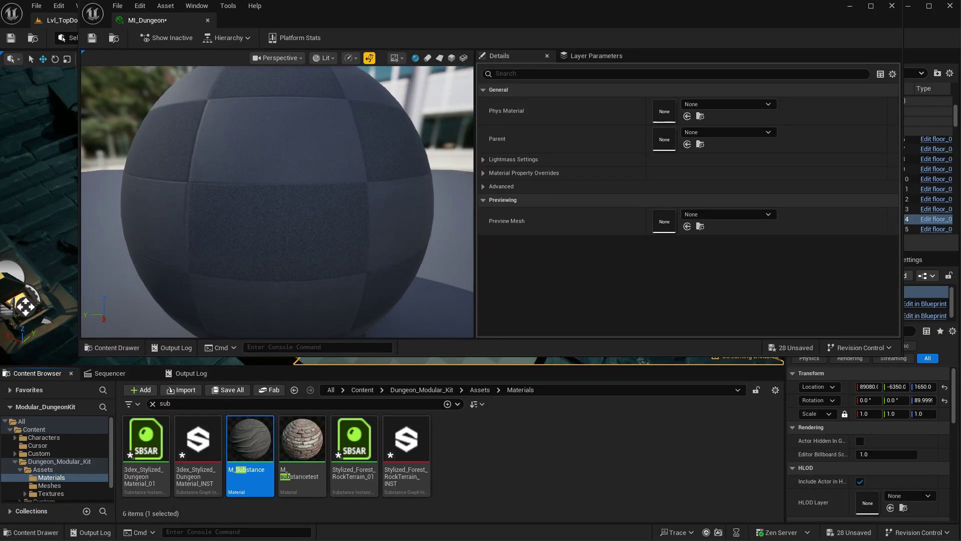
left_click_drag(249, 441, 671, 146)
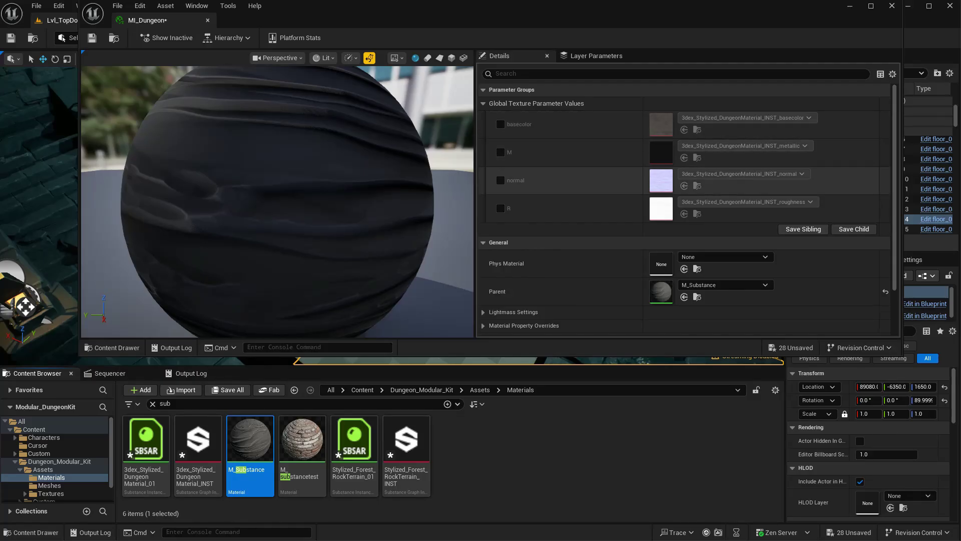
left_click(500, 124)
left_click(500, 152)
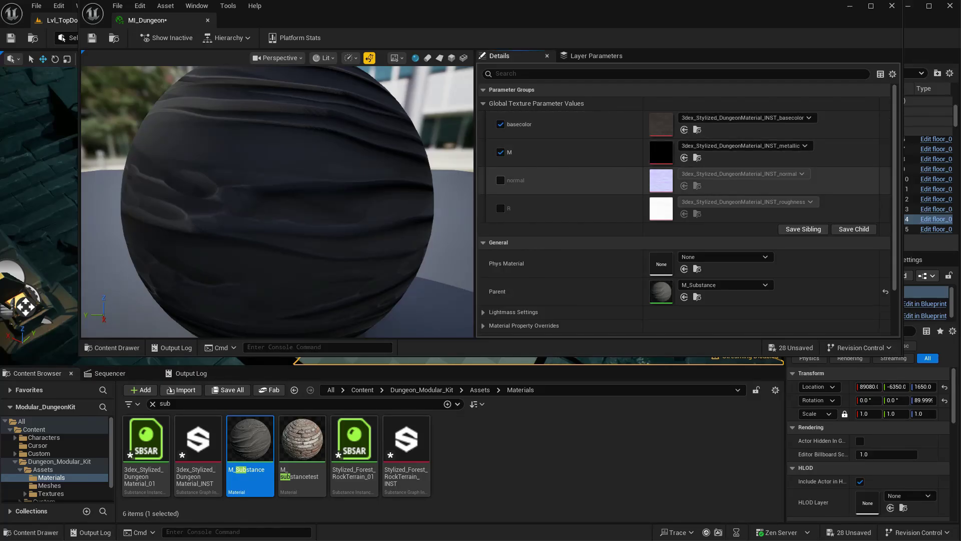
left_click(500, 180)
left_click(500, 208)
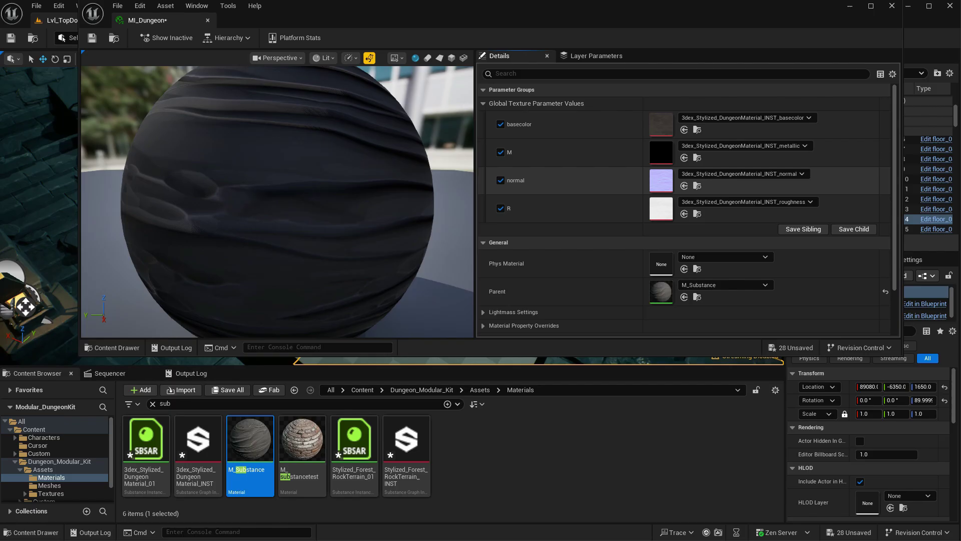
- Convert the ambient occlusion texture sample in M_Substance to a parameter named AO and close the editor
double_click(662, 289)
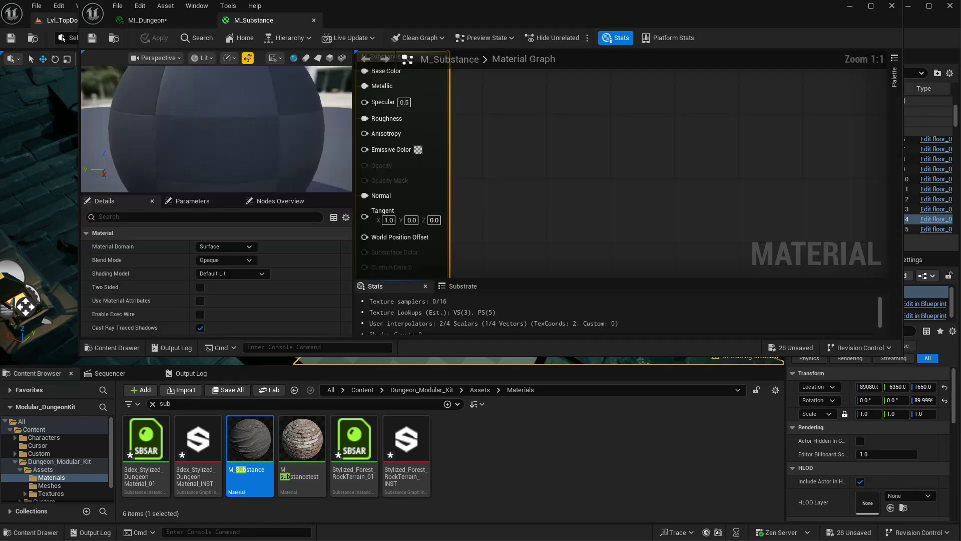
scroll(726, 165, "down", 4)
right_click_drag(726, 165, 774, 58)
scroll(526, 185, "up", 3)
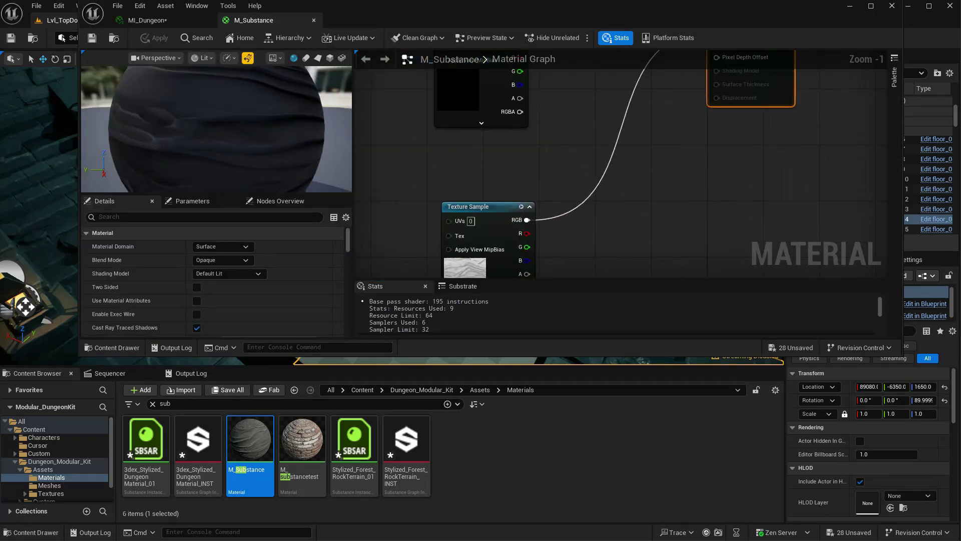
right_click_drag(526, 185, 541, 127)
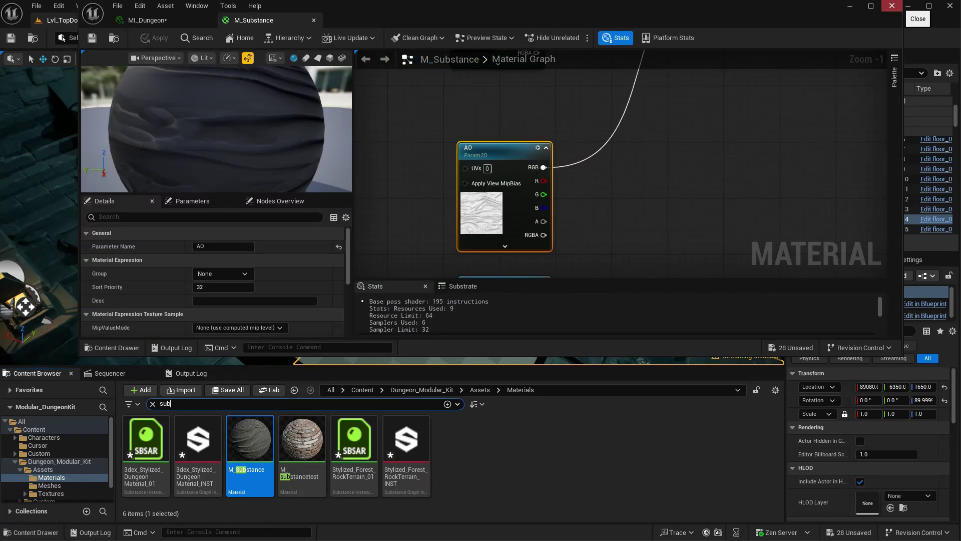
left_click(892, 6)
- Assign the MI_Dungeon material instance to the four SM_plane_tilint floor planes in the level
left_click(530, 200)
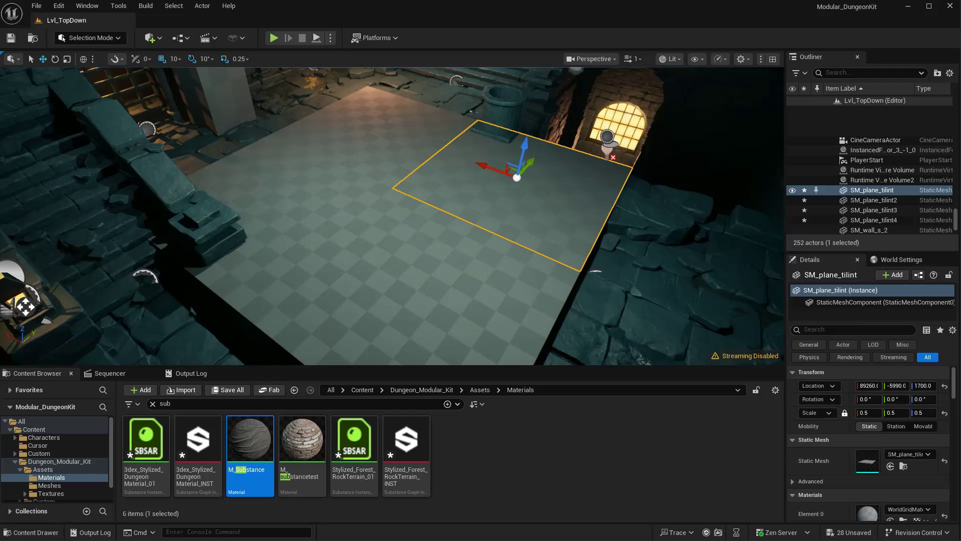
key("f")
left_click(426, 270)
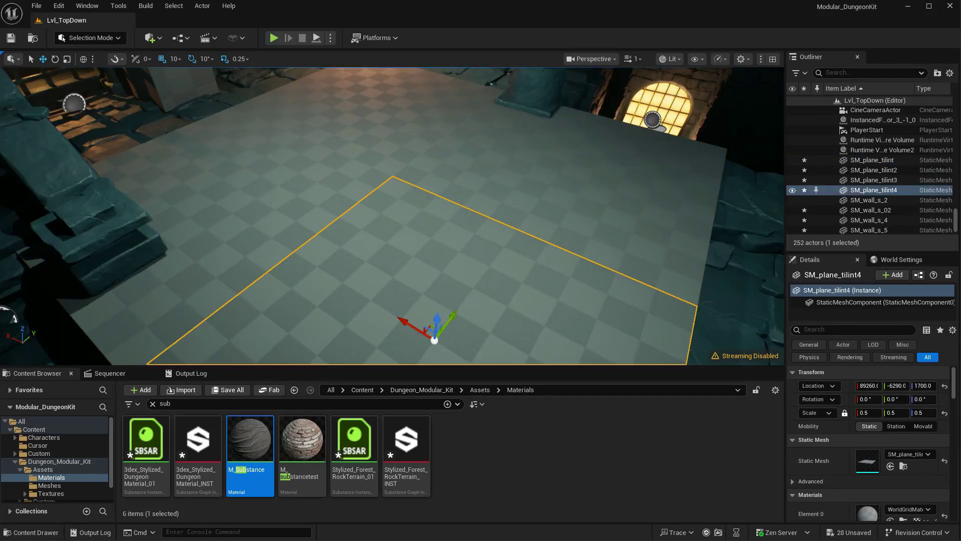
left_click(240, 201, "shift")
left_click(373, 123, "shift")
left_click(505, 165, "shift")
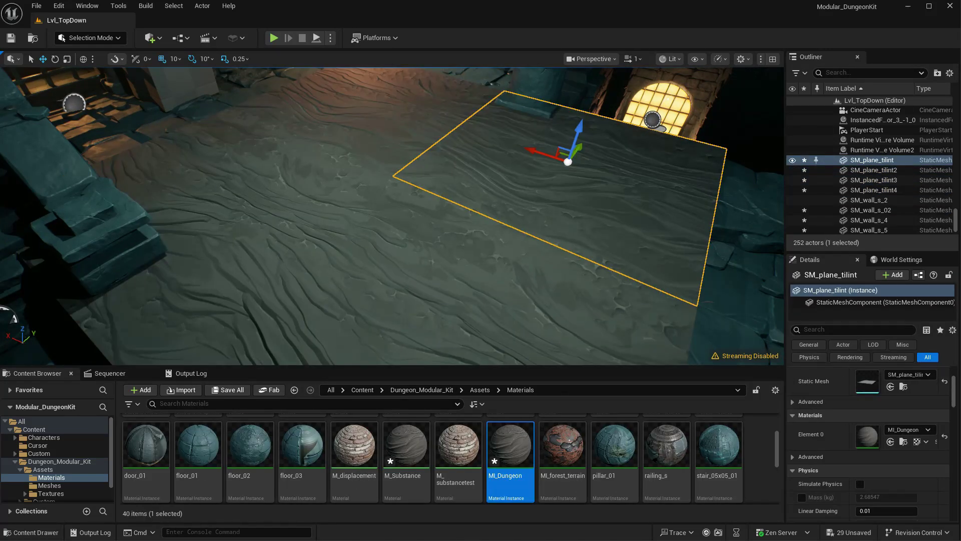
- Examine the dungeon material on the floor planes up close from different angles
left_click(626, 235)
right_click_drag(390, 215, 434, 186)
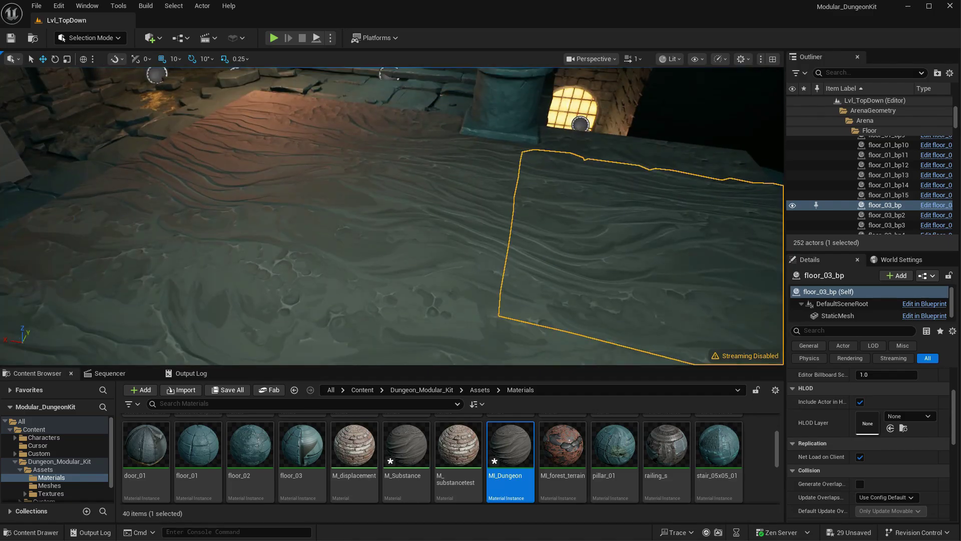
left_click(631, 100)
right_click_drag(631, 100, 556, 115)
right_click_drag(375, 201, 383, 200)
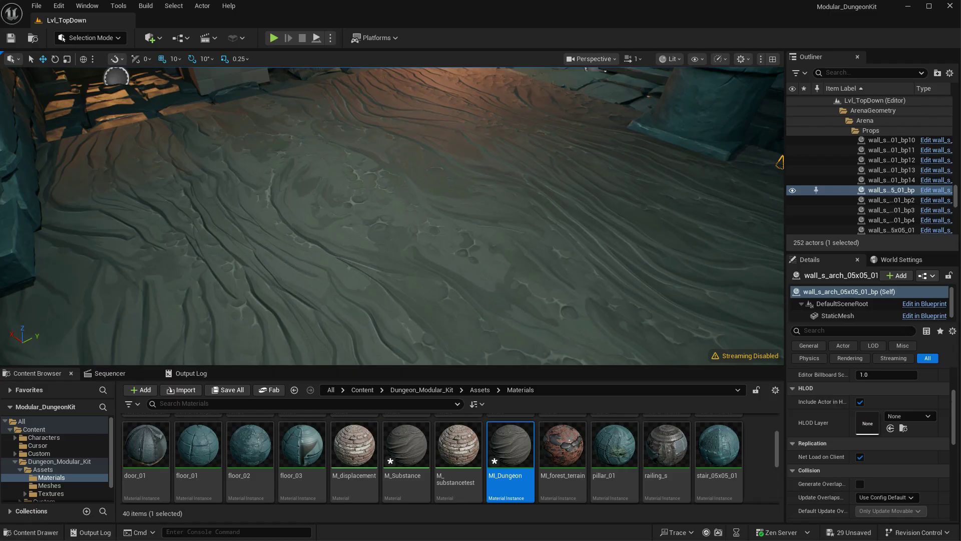
scroll(407, 461, "down", 6)
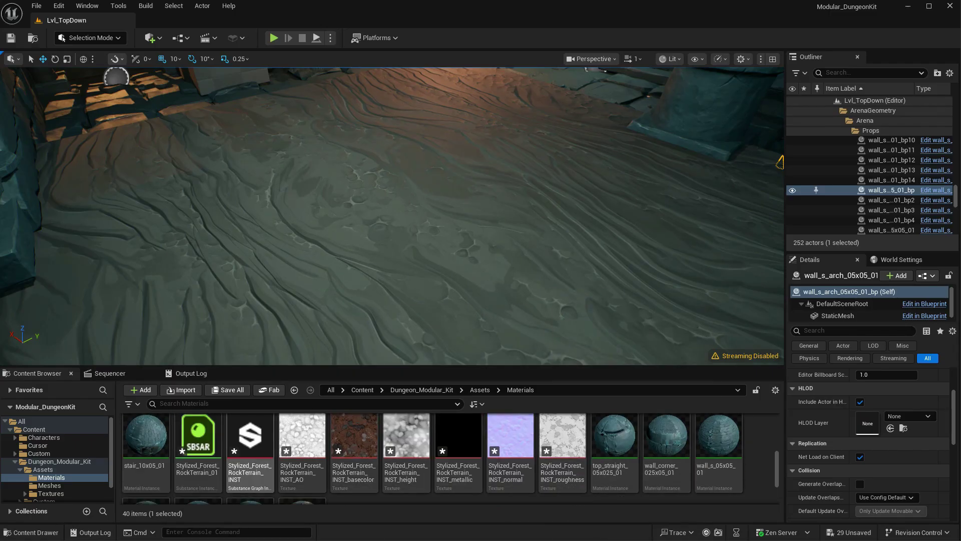
left_click(254, 441)
double_click(254, 441)
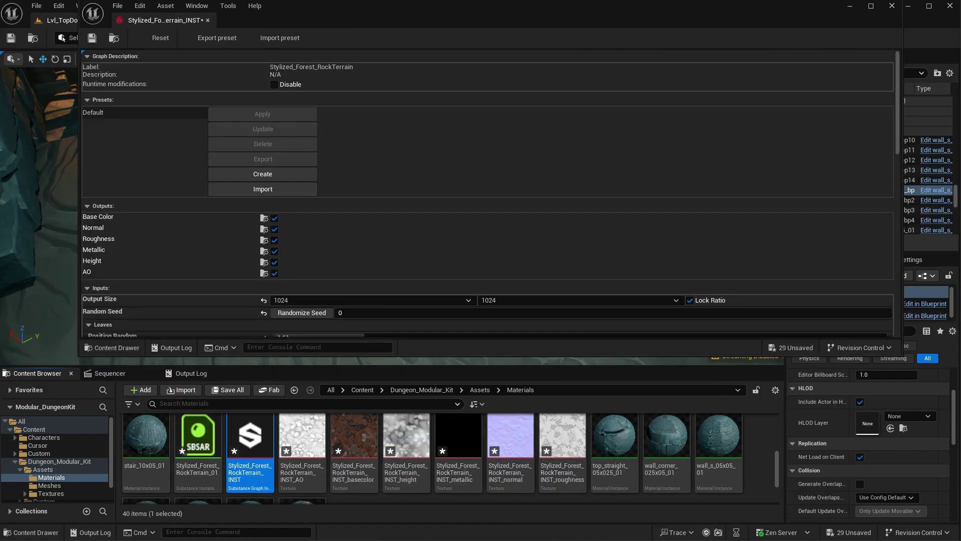
left_click_drag(795, 17, 784, 179)
scroll(476, 356, "down", 3)
scroll(476, 355, "down", 3)
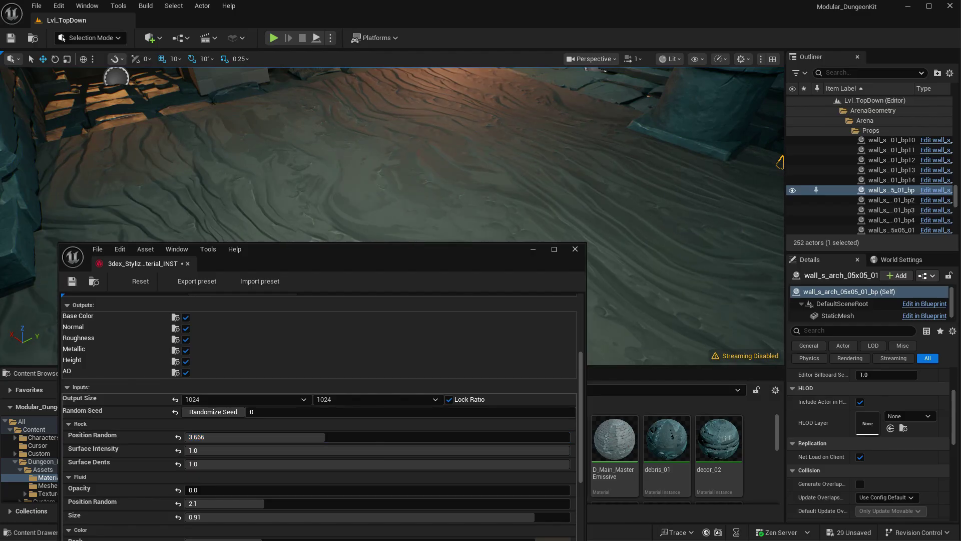
- Set the Rock group's Position Random to 3.266 in the dungeon material's Substance graph instance
scroll(258, 408, "down", 1)
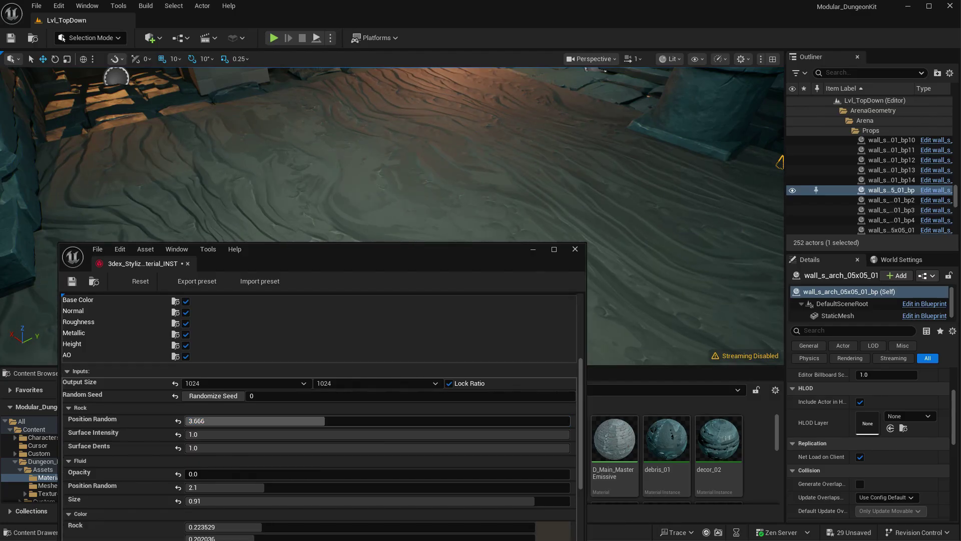
left_click_drag(262, 420, 246, 420)
scroll(262, 420, "down", 1)
- Change the Substance instance's Rock color to a dark green with RGB values 0.156136, 0.223529 and 0.217115
left_click_drag(451, 256, 430, 174)
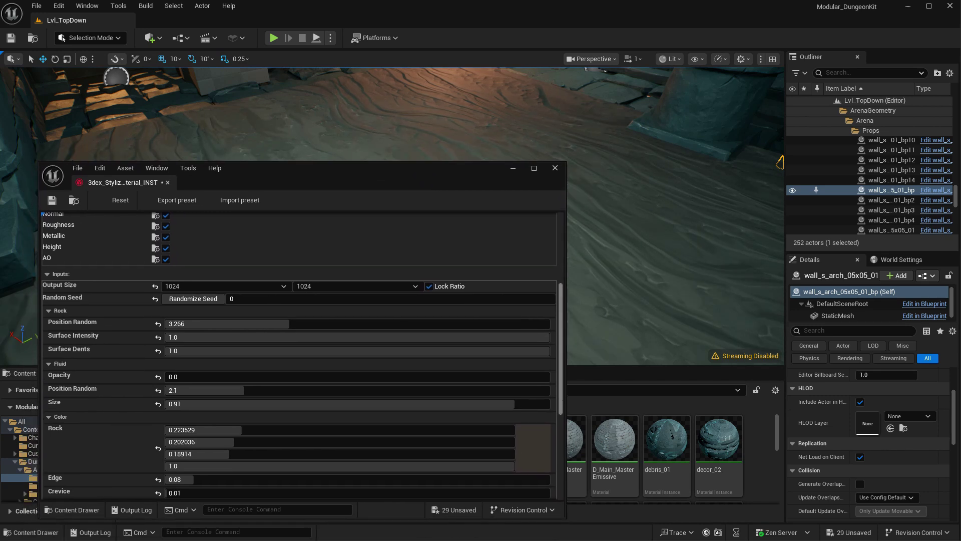
left_click_drag(566, 246, 413, 246)
scroll(222, 350, "down", 4)
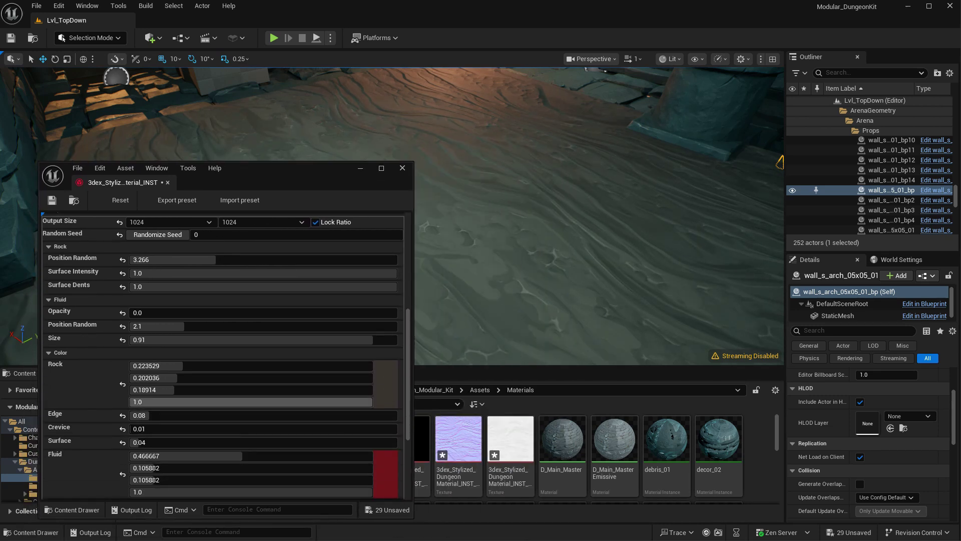
left_click(385, 383)
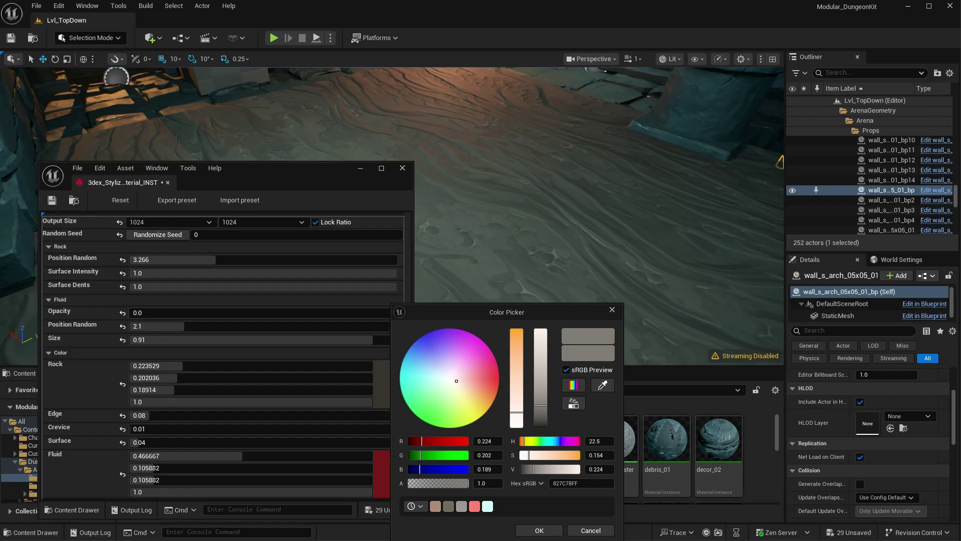
left_click_drag(457, 381, 435, 379)
key("Return")
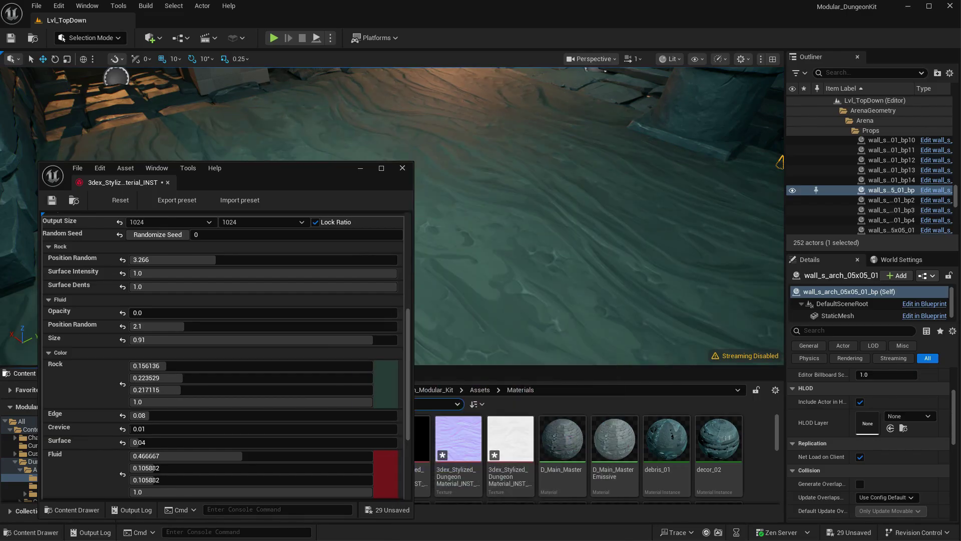
left_click_drag(280, 168, 595, 184)
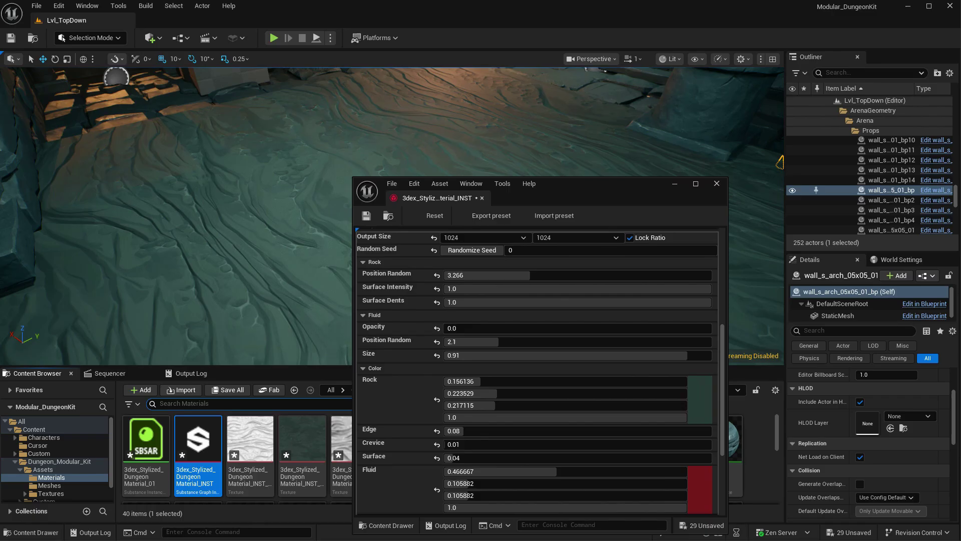
- Close the Substance graph instance and select the floor plane SM_plane_tilint in the level
left_click(717, 184)
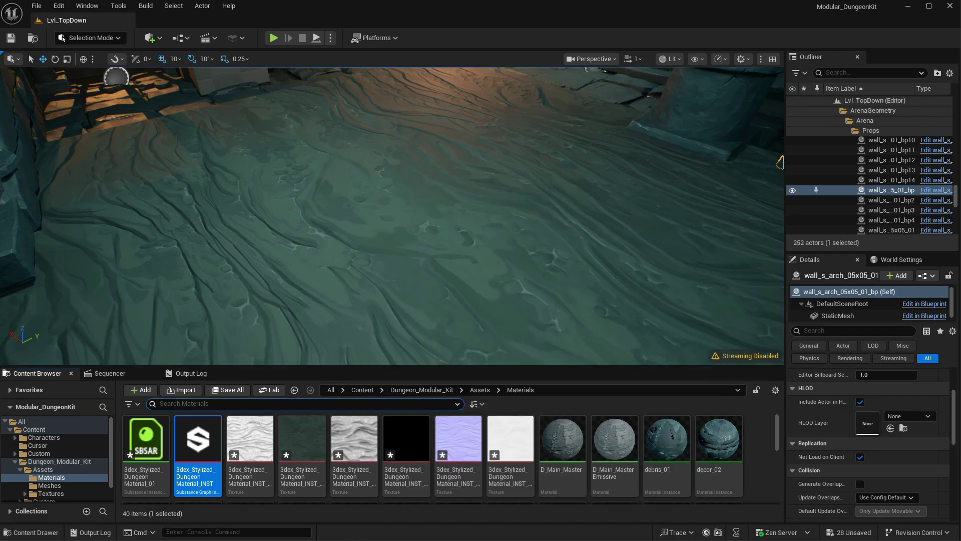
right_click_drag(501, 215, 476, 233)
right_click_drag(361, 202, 350, 203)
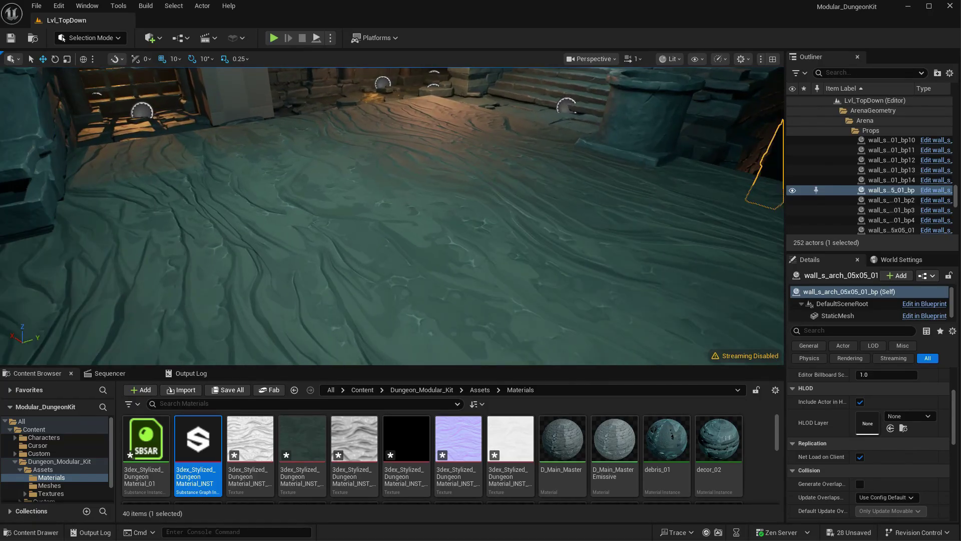
scroll(354, 451, "down", 2)
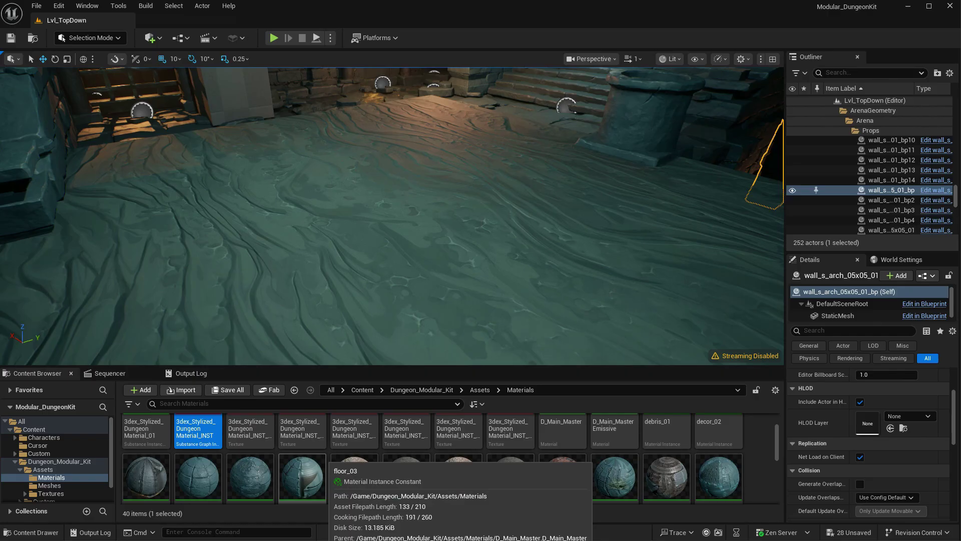
scroll(357, 449, "up", 3)
left_click(539, 283)
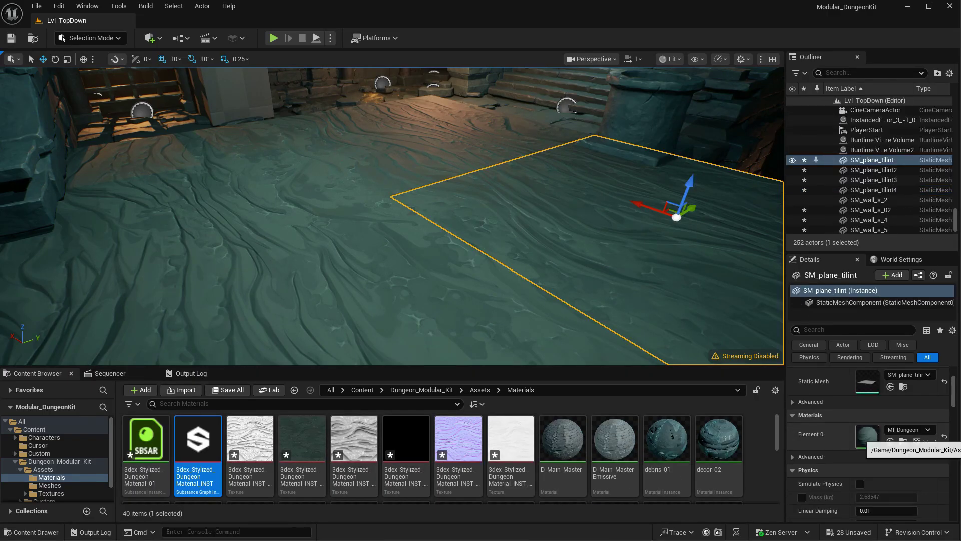
- Open M_Substance, the parent material of MI_Dungeon, and enable Tessellation in its Nanite settings
key("alt+Tab")
scroll(581, 380, "down", 3)
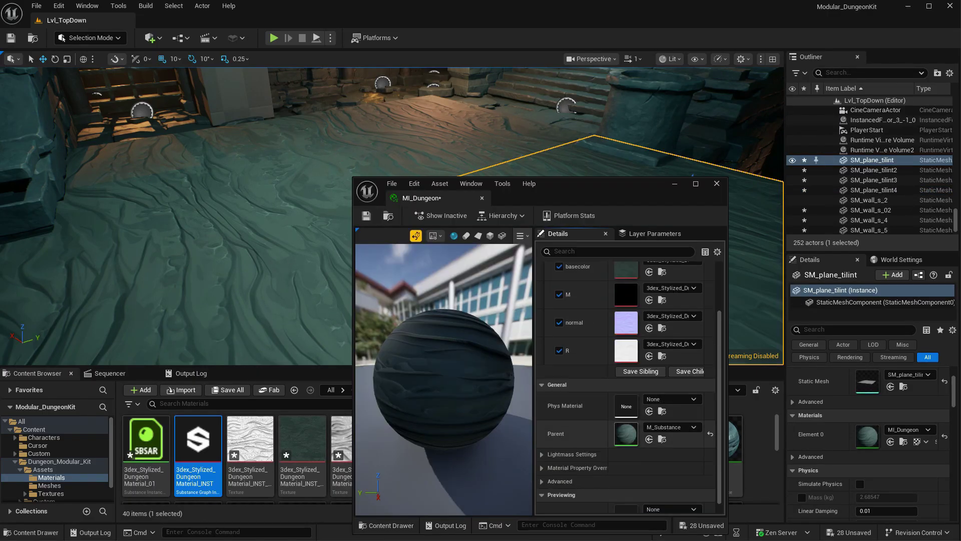
double_click(626, 433)
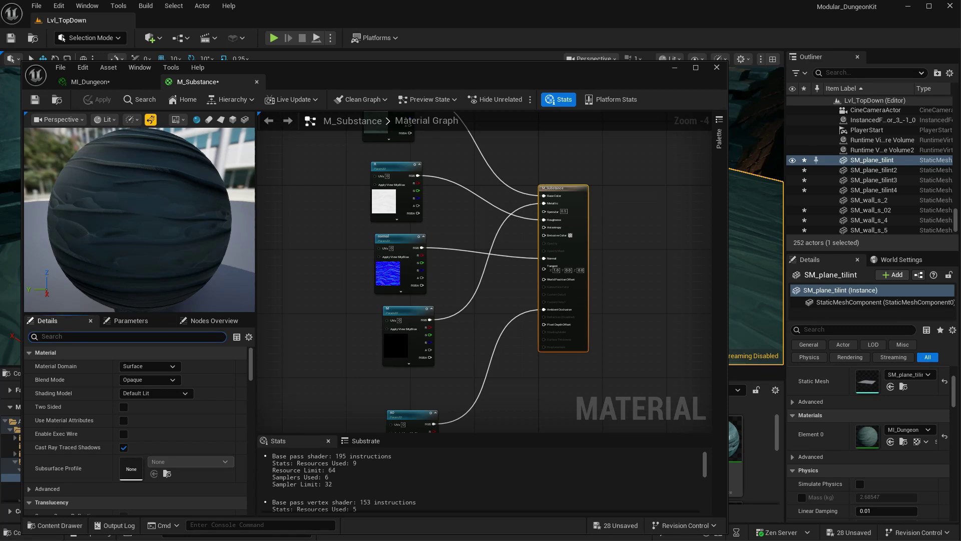
type("nani")
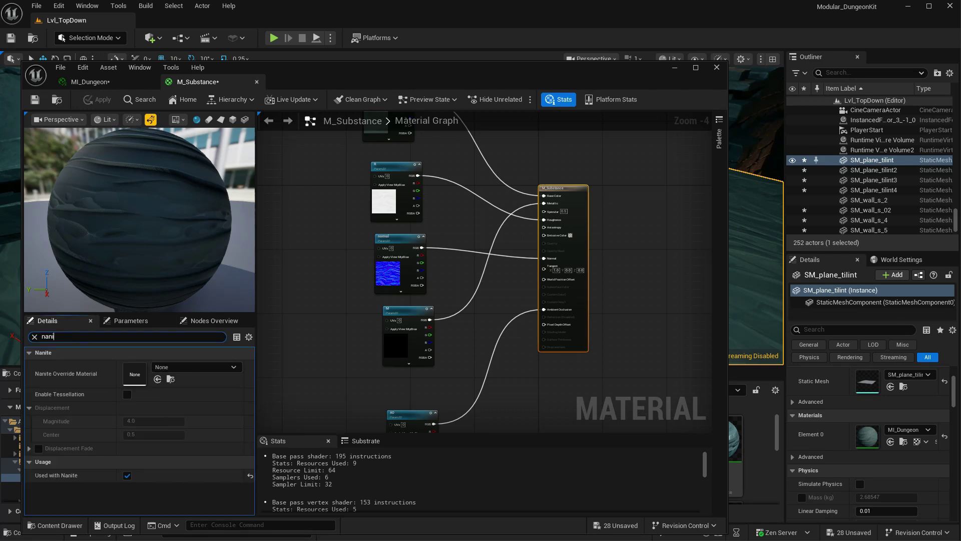
left_click(127, 395)
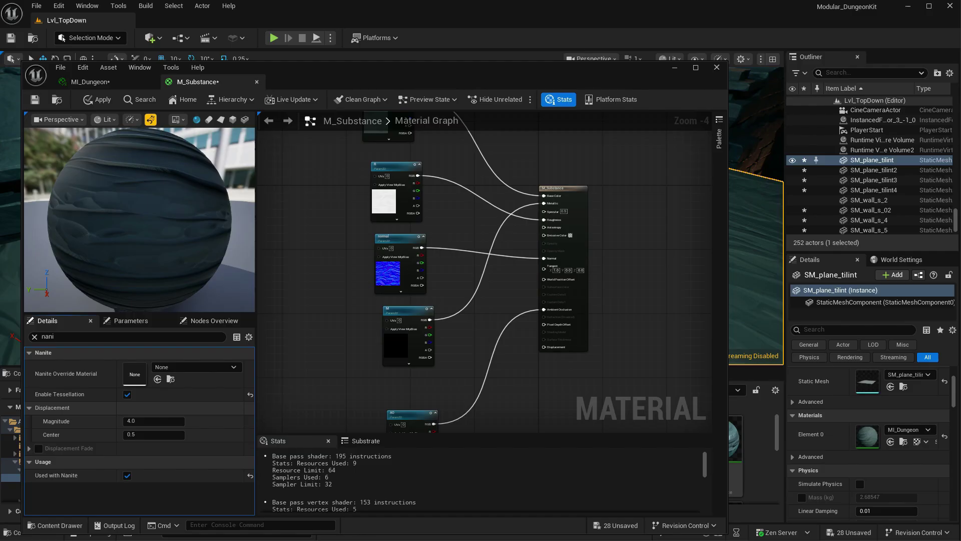
- Connect the RGB output of the unlinked height Texture Sample to M_Substance's Displacement input and convert the sample to a parameter
right_click_drag(470, 333, 499, 217)
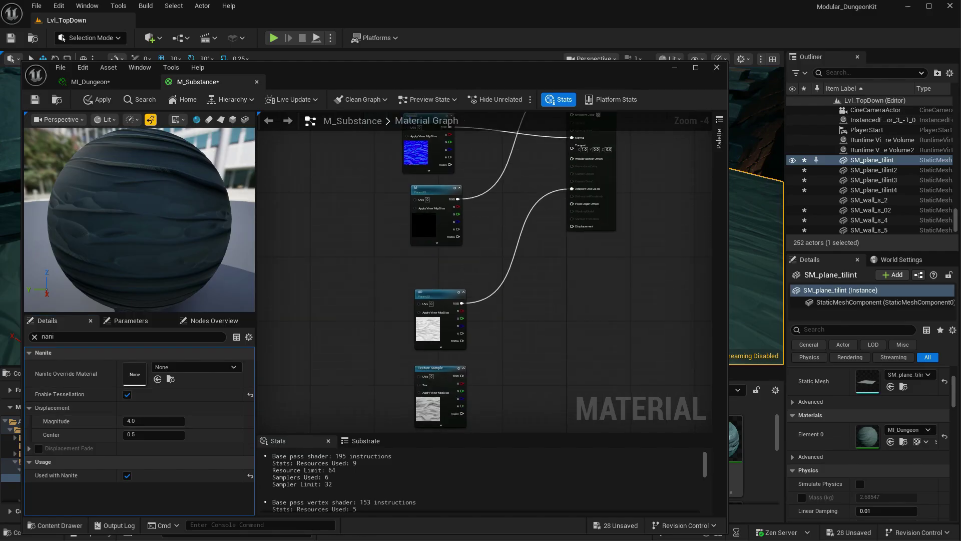
scroll(498, 217, "up", 4)
scroll(481, 206, "down", 4)
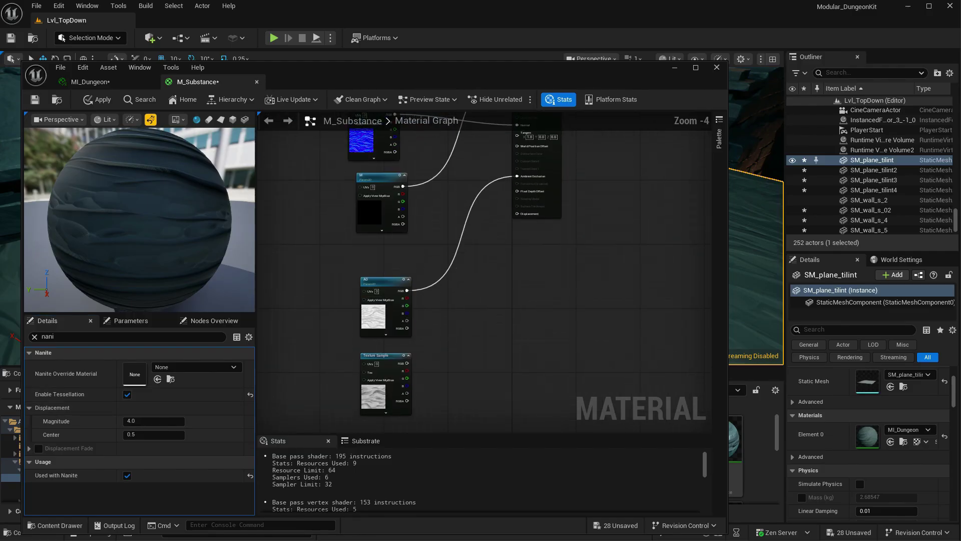
left_click_drag(373, 356, 473, 246)
scroll(521, 190, "up", 4)
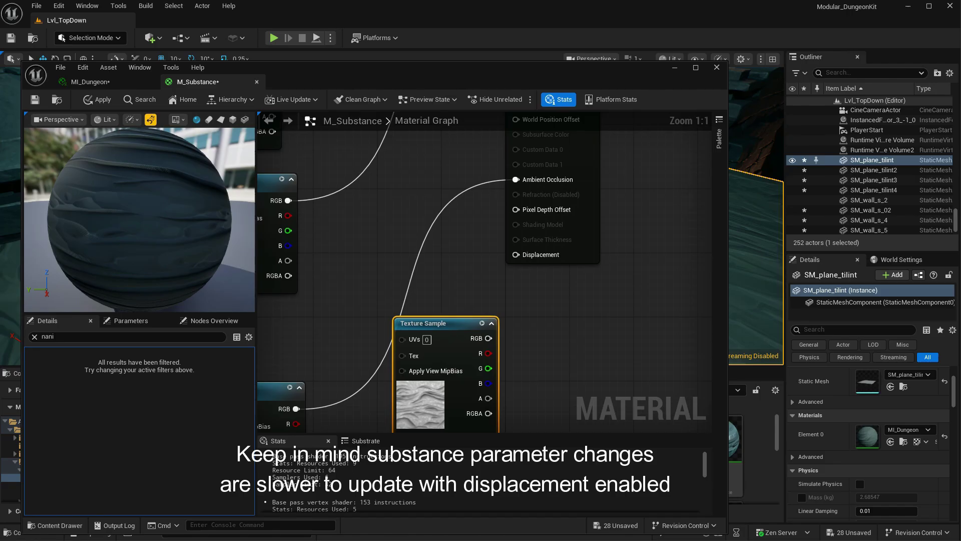
left_click_drag(488, 338, 515, 254)
right_click(450, 323)
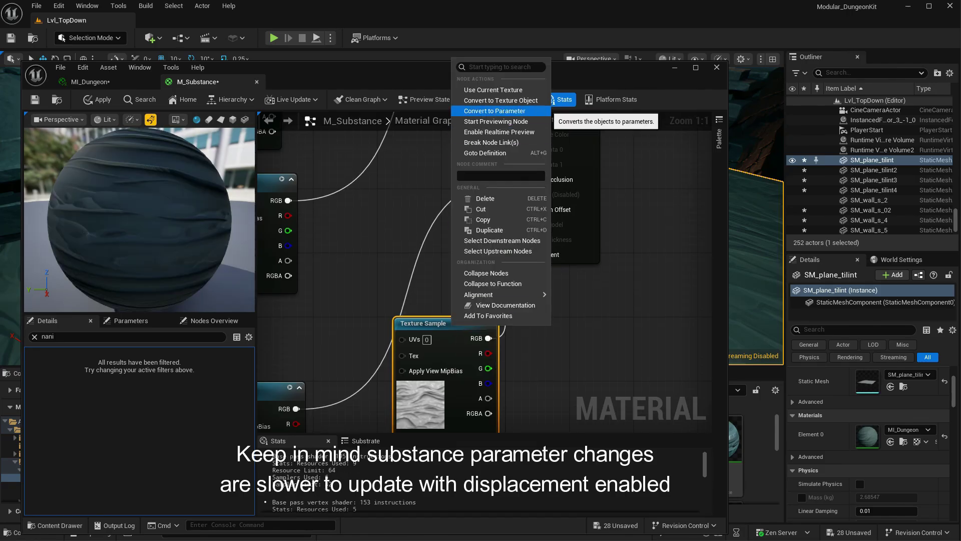
left_click(494, 111)
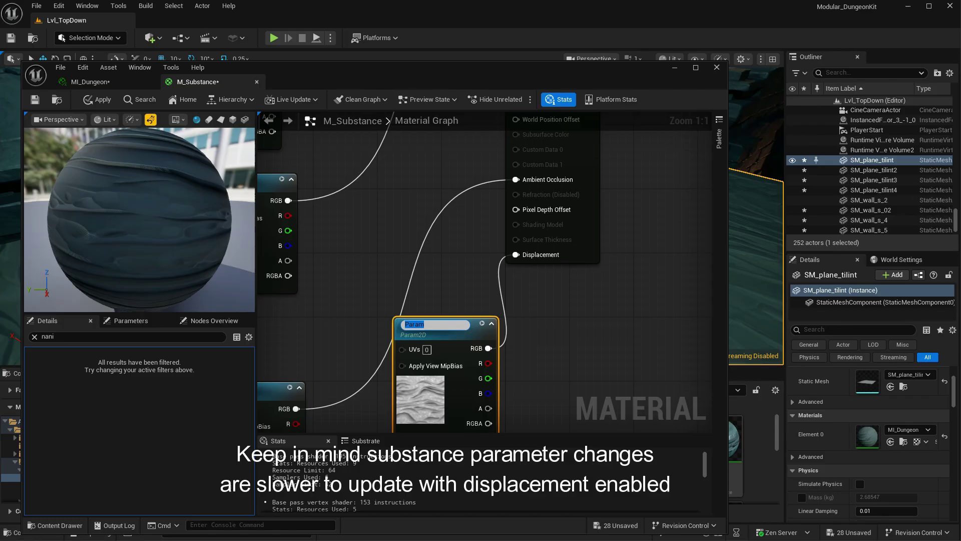
- Set the Displacement Magnitude of M_Substance to 10 and save the material
scroll(501, 200, "down", 2)
right_click_drag(500, 200, 526, 389)
left_click(575, 194)
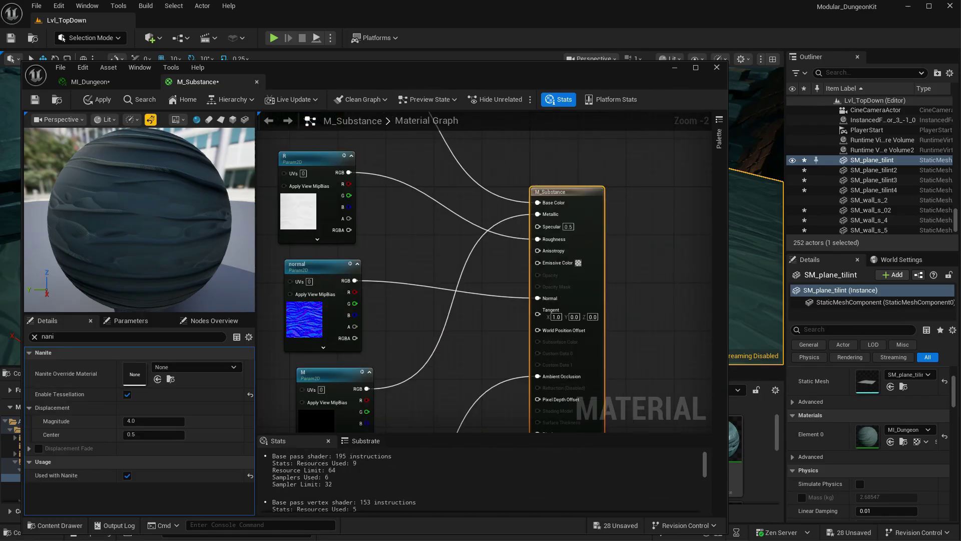
type("disp")
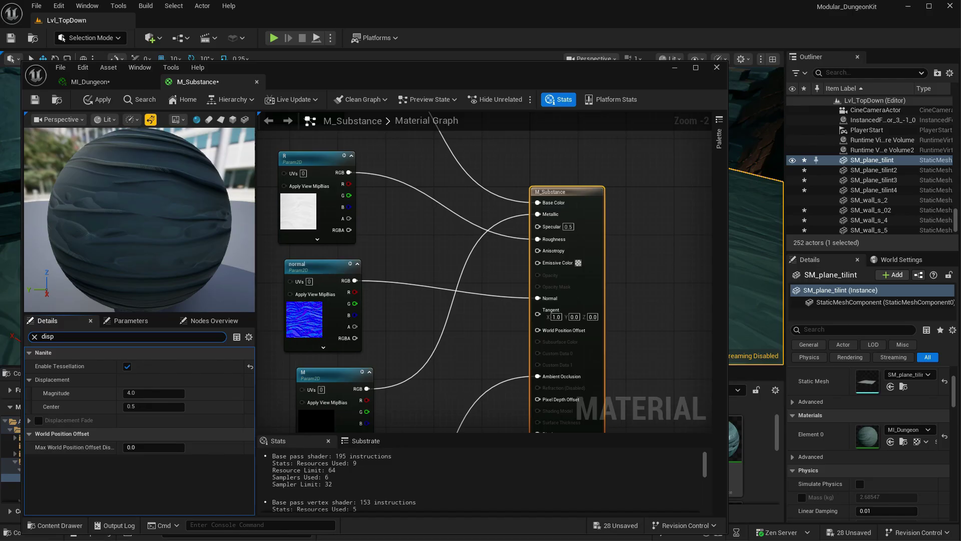
left_click(154, 393)
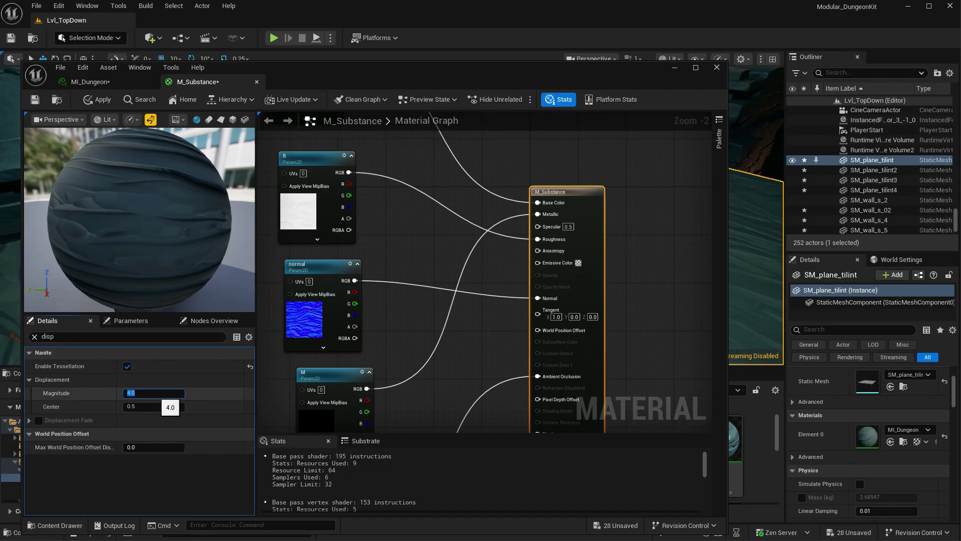
type("10")
key("Return")
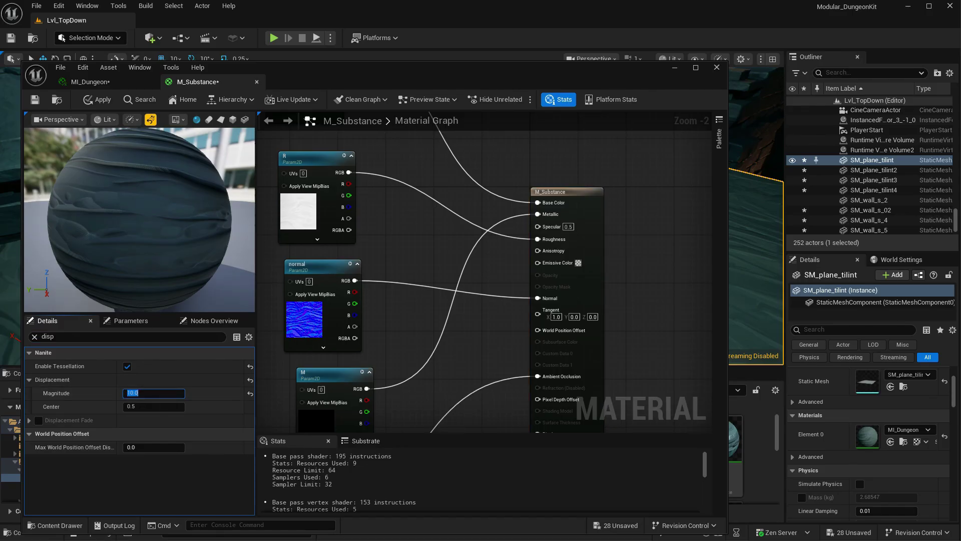
left_click(35, 99)
left_click(675, 68)
- Check the floor's relief in the level, set M_Substance's Displacement Magnitude to 25 and apply the change
right_click_drag(451, 225, 505, 213)
key("w")
key("s")
key("w")
key("s")
right_click_drag(395, 223, 400, 220)
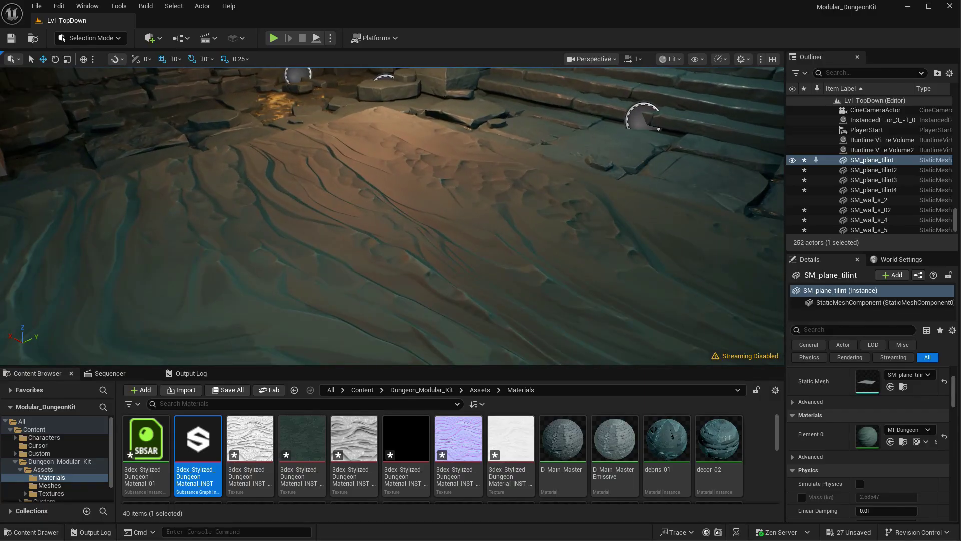
mouse_move(699, 539)
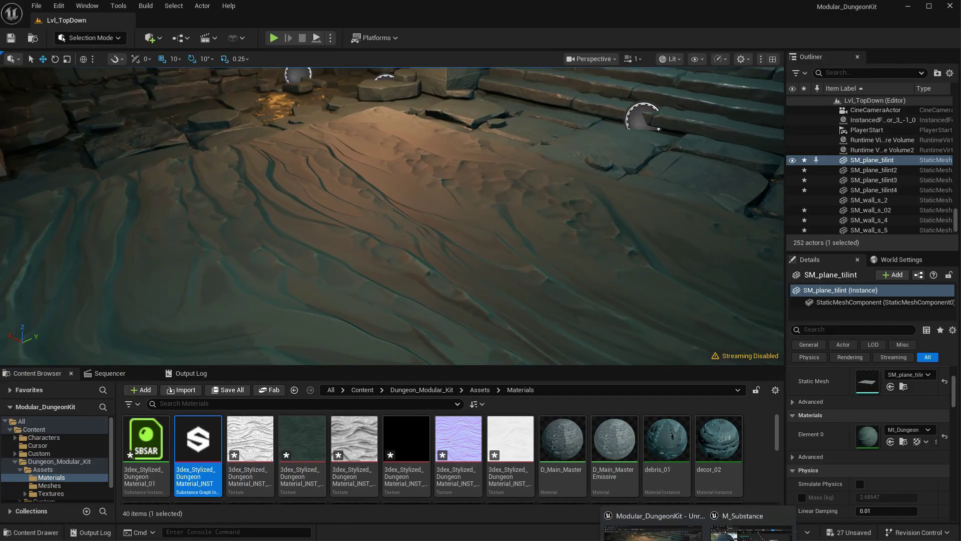
left_click(746, 534)
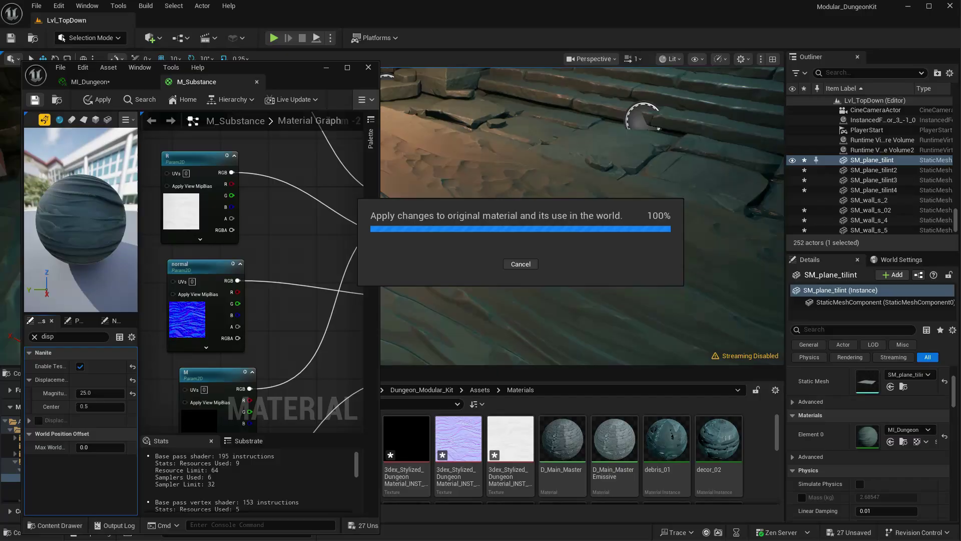
right_click_drag(580, 215, 646, 216)
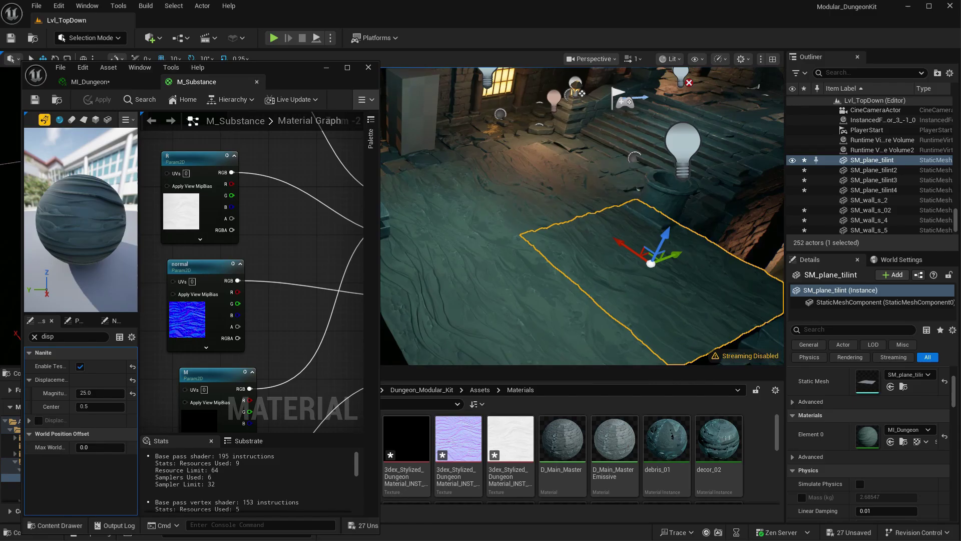
left_click(326, 68)
- Duplicate a floor plane and rotate the copy 90 degrees about two axes to stand as a wall near the gate
right_click_drag(440, 210, 408, 201)
left_click(526, 236)
left_click_drag(530, 210, 537, 165, "alt")
key("e")
left_click_drag(531, 166, 576, 174)
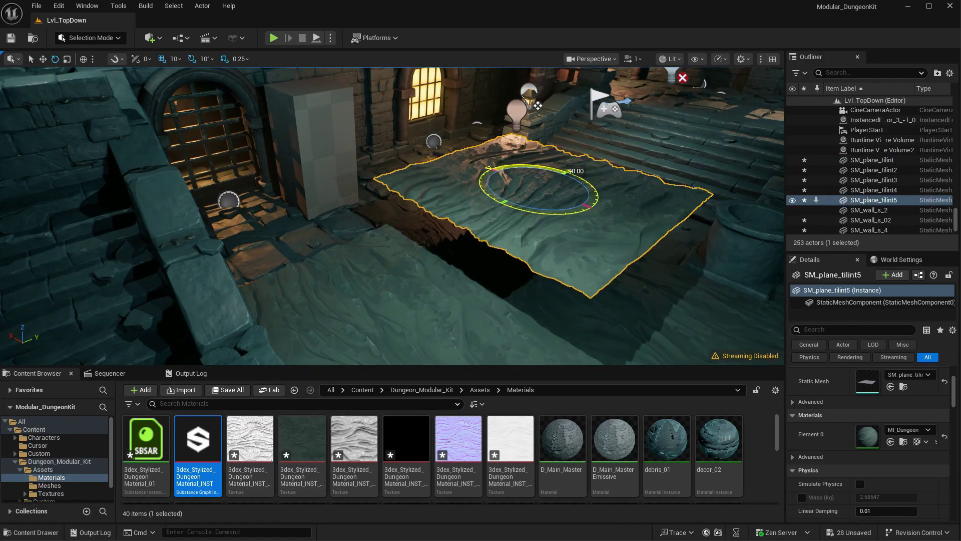
left_click_drag(552, 135, 588, 172)
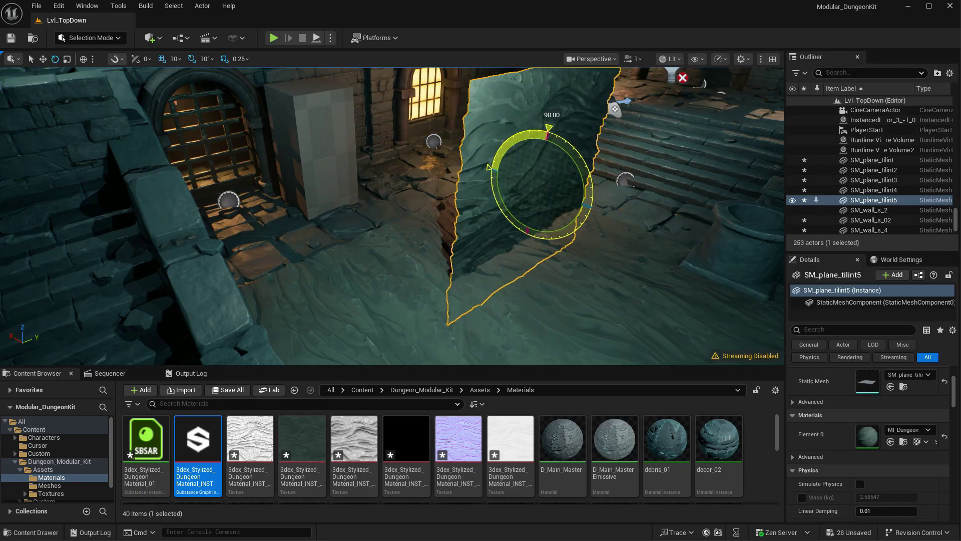
left_click_drag(503, 176, 423, 136)
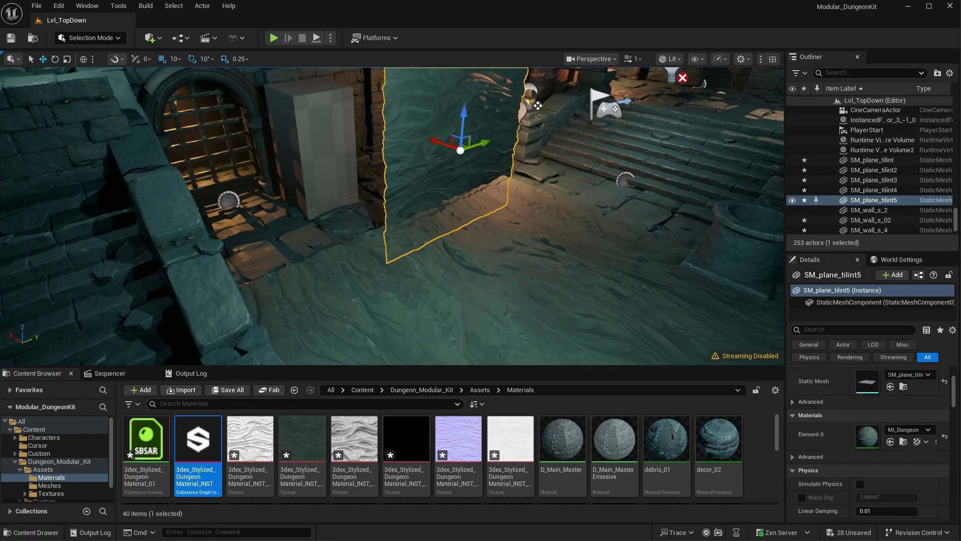
- Reposition PointLight2 next to the upright wall plane
left_click(537, 105)
left_click(523, 111)
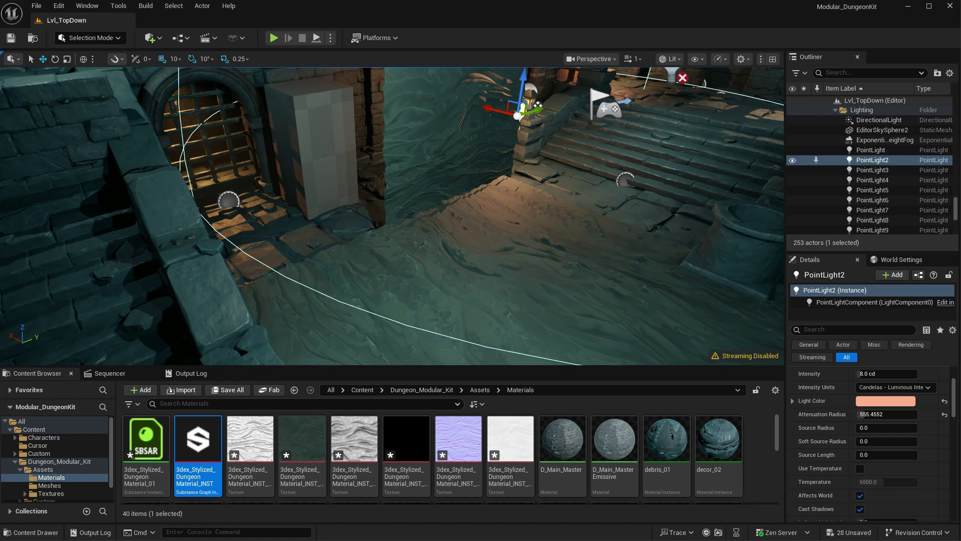
left_click_drag(525, 106, 563, 129)
right_click_drag(564, 128, 576, 86)
right_click_drag(527, 143, 558, 163)
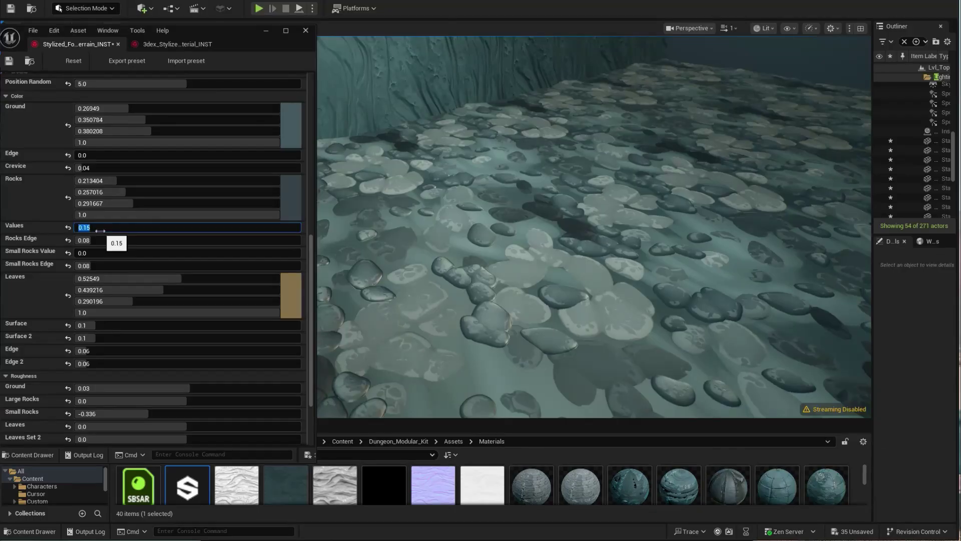
- Set the terrain Substance instance's color Values to 0.02 and its Rocks color to RGB 0.142459, 0.204718, 0.234375
right_click_drag(472, 249, 450, 245)
left_click(293, 191)
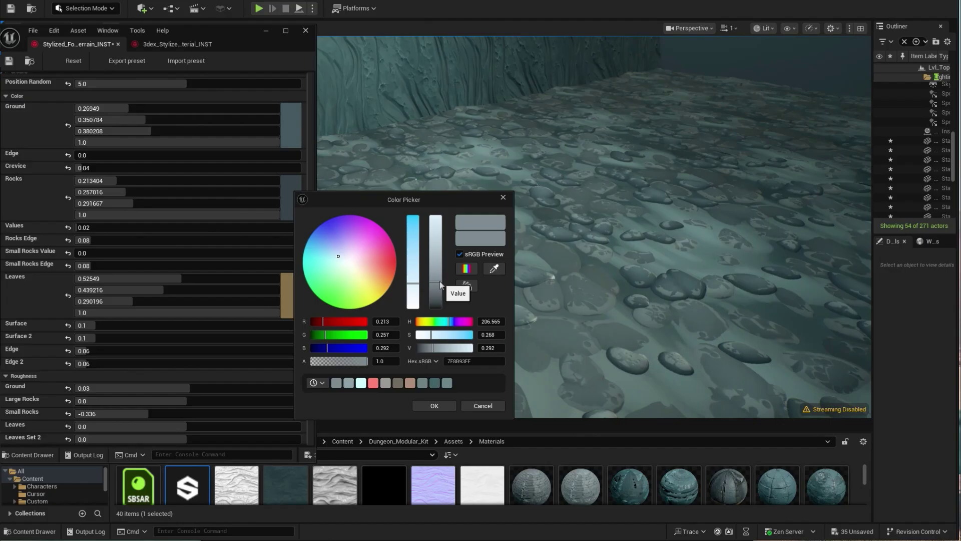
left_click_drag(437, 281, 436, 286)
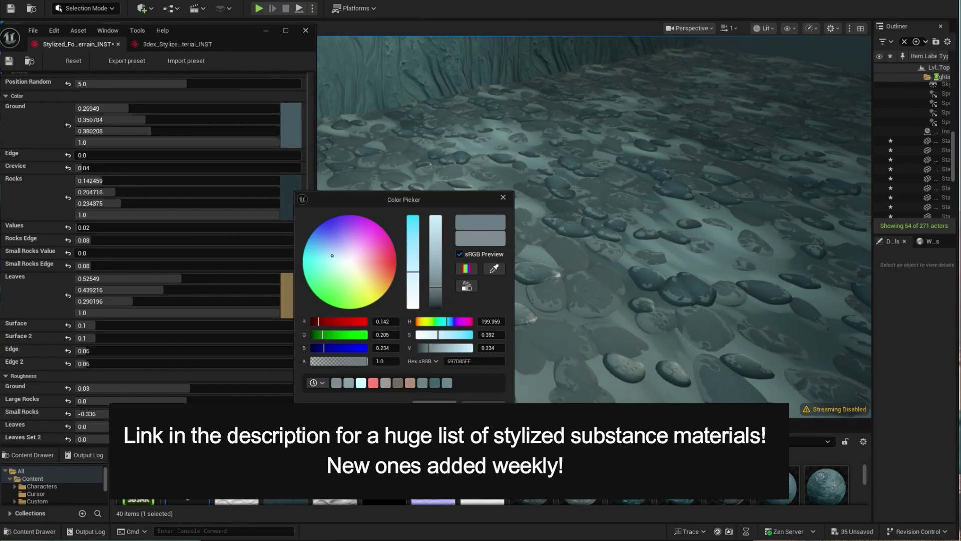
left_click(435, 406)
- Darken the terrain Substance instance's Ground color to RGB 0.206732, 0.269095, 0.291667
right_click_drag(556, 270, 563, 275)
scroll(151, 273, "up", 5)
scroll(151, 273, "down", 4)
left_click(295, 154)
left_click_drag(438, 236, 438, 244)
left_click(437, 367)
- Set the Rocks group's Position Random to 0.8 in the terrain instance and slightly lower one of its Roughness values
scroll(191, 203, "up", 5)
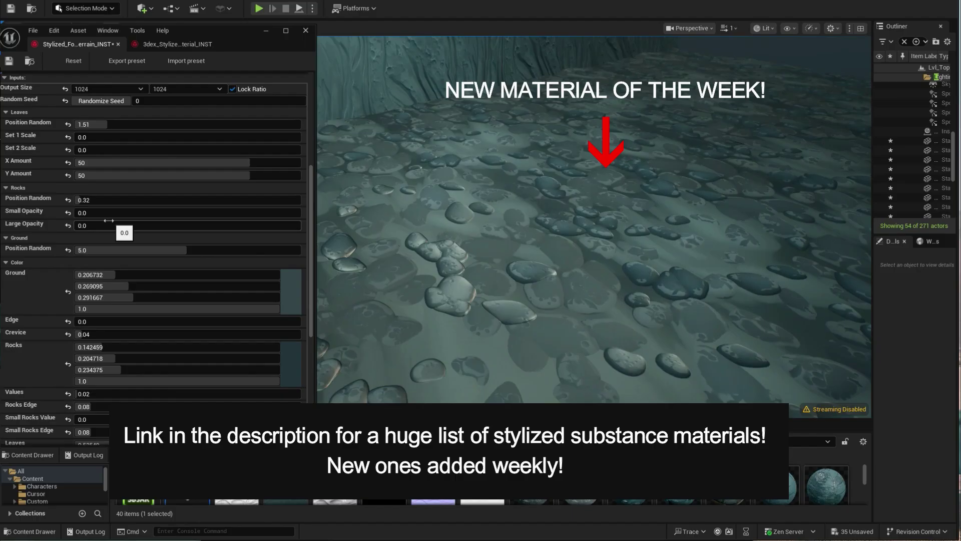
type("0.5")
key("Return")
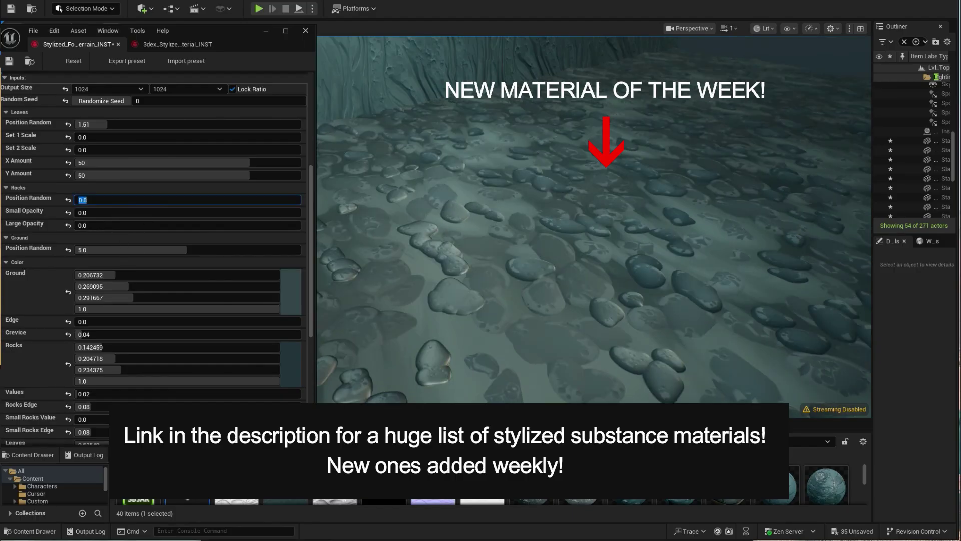
scroll(109, 334, "down", 3)
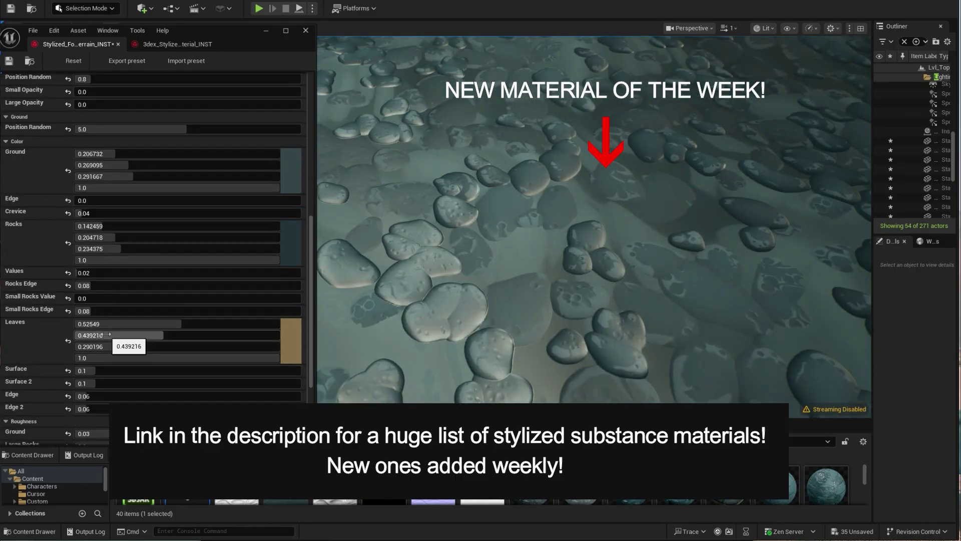
scroll(106, 334, "down", 3)
mouse_move(175, 353)
left_mouse_down()
mouse_move(152, 353)
mouse_move(180, 353)
mouse_move(170, 353)
left_mouse_up()
- Set the Rock group's Position Random to 3.5 and Surface Intensity to 0.5 in the dungeon material's Substance graph instance
right_click_drag(500, 261, 610, 250)
left_click(177, 44)
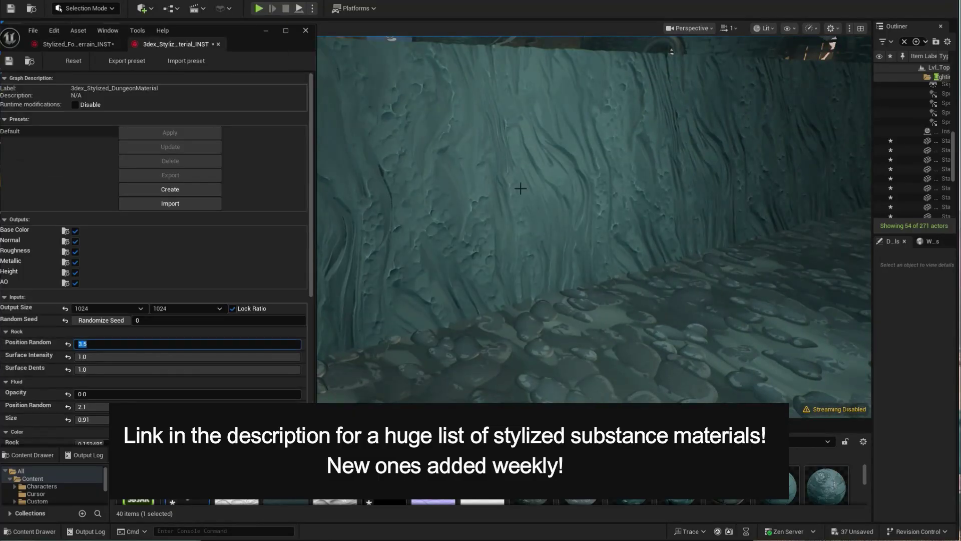
right_click_drag(521, 189, 521, 220)
scroll(117, 320, "down", 2)
left_click_drag(140, 313, 187, 312)
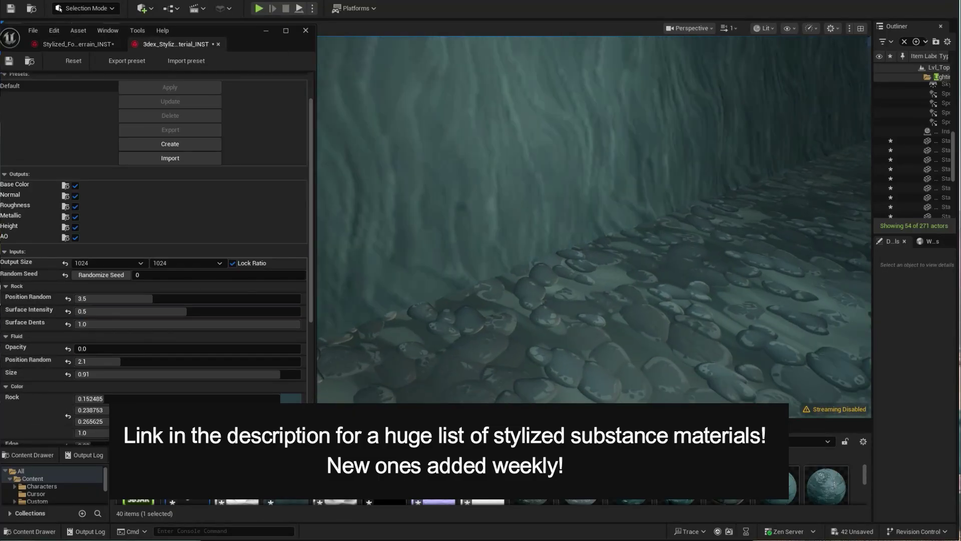